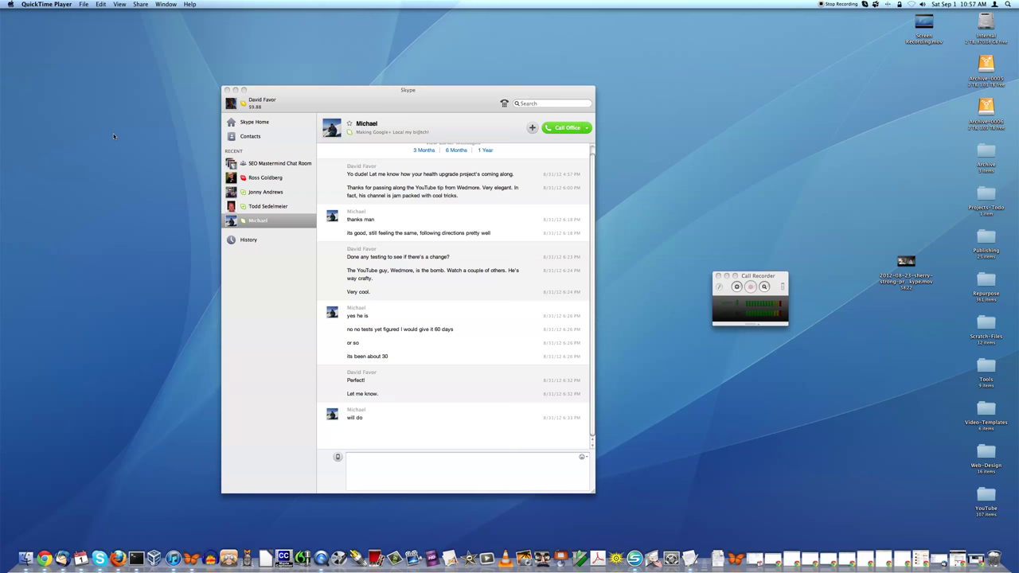
Step: Bring the Skype chat window with the contact's history to the front
{"action": "left_click", "coordinate": [265, 252]}
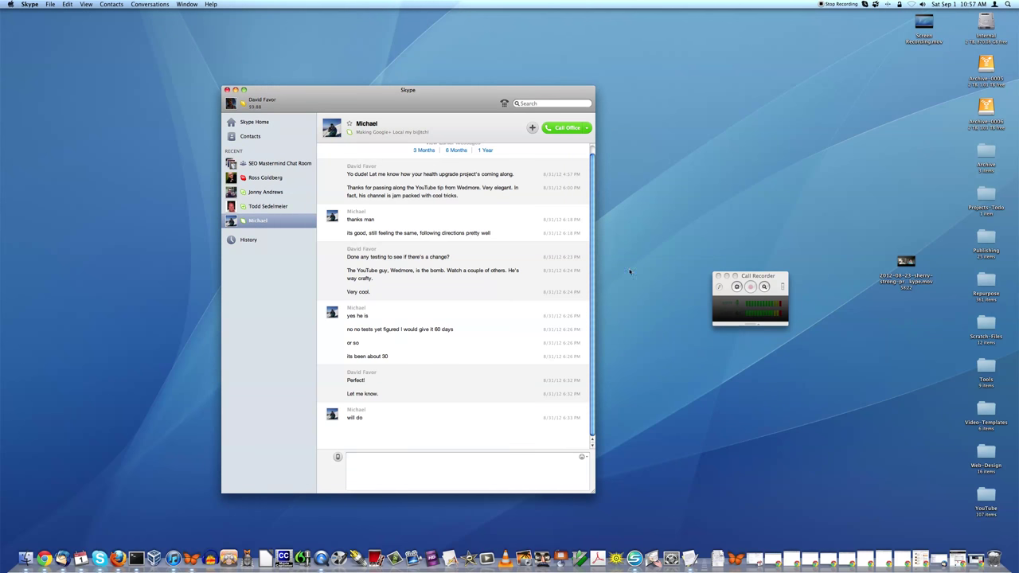
Step: Open Call Recorder settings, minimize Skype, and confirm Call Recorder has no updates
{"action": "left_click", "coordinate": [737, 287]}
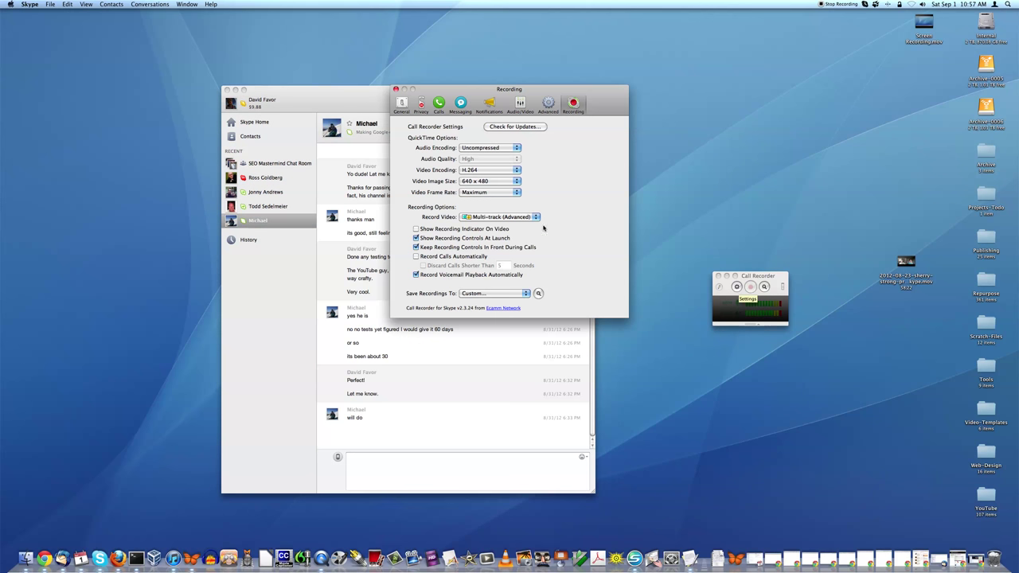
{"action": "left_click", "coordinate": [235, 90]}
{"action": "left_click", "coordinate": [535, 127]}
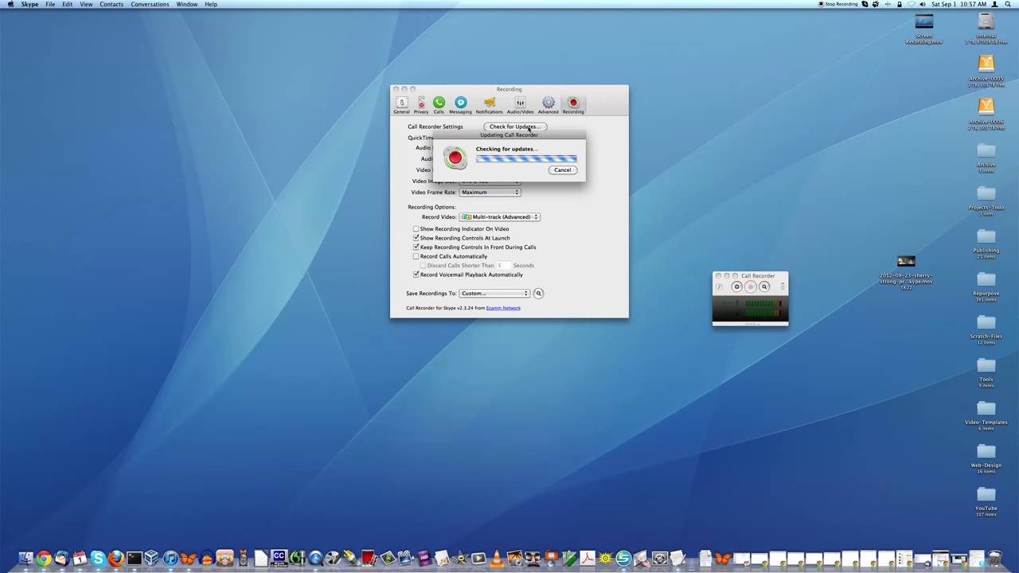
{"action": "left_click", "coordinate": [570, 176]}
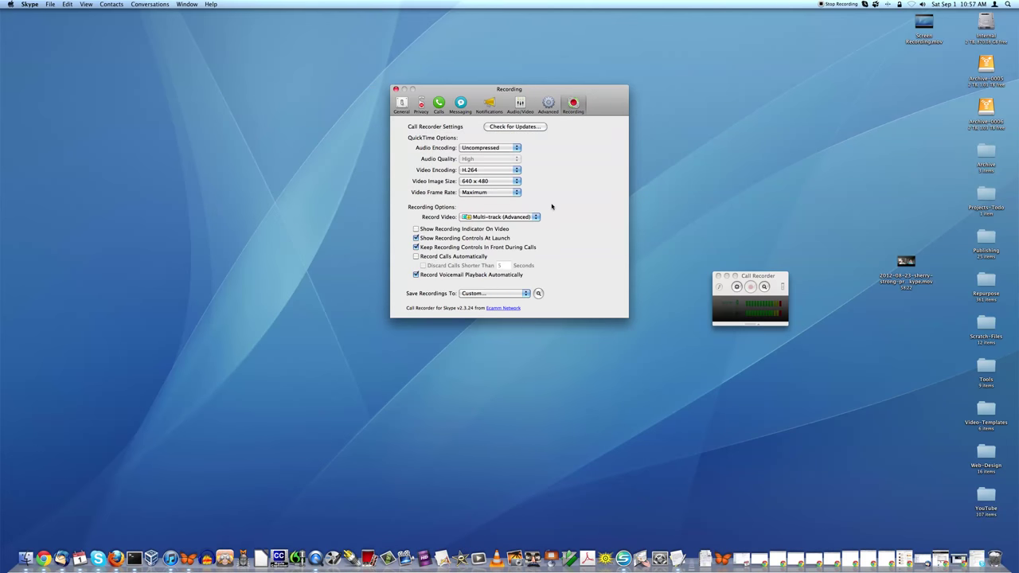
{"action": "left_click", "coordinate": [509, 127]}
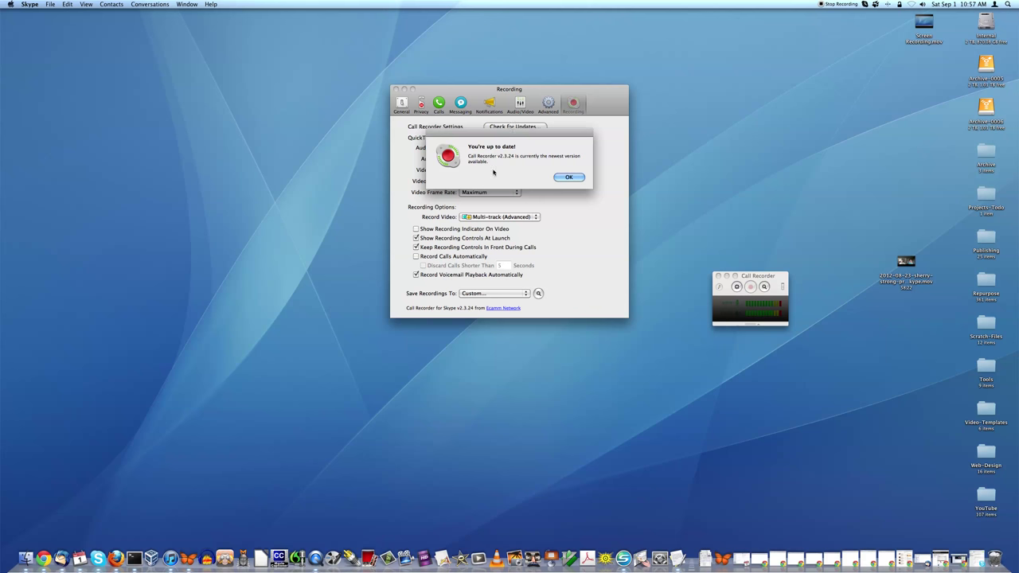
{"action": "left_click", "coordinate": [576, 178]}
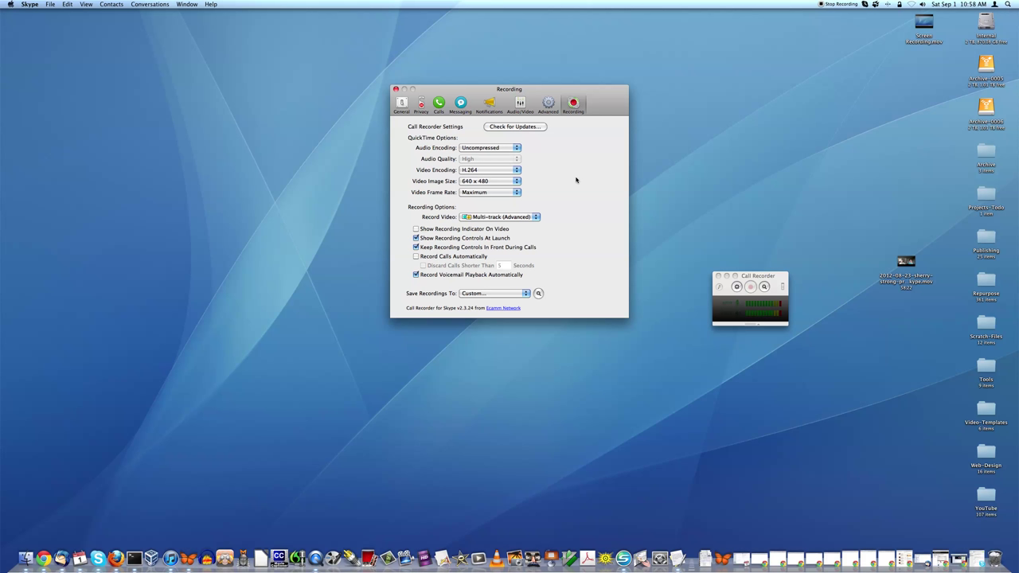
Step: Keep Multi-track video recording, then minimize Call Recorder and close its preferences
{"action": "left_click", "coordinate": [510, 218]}
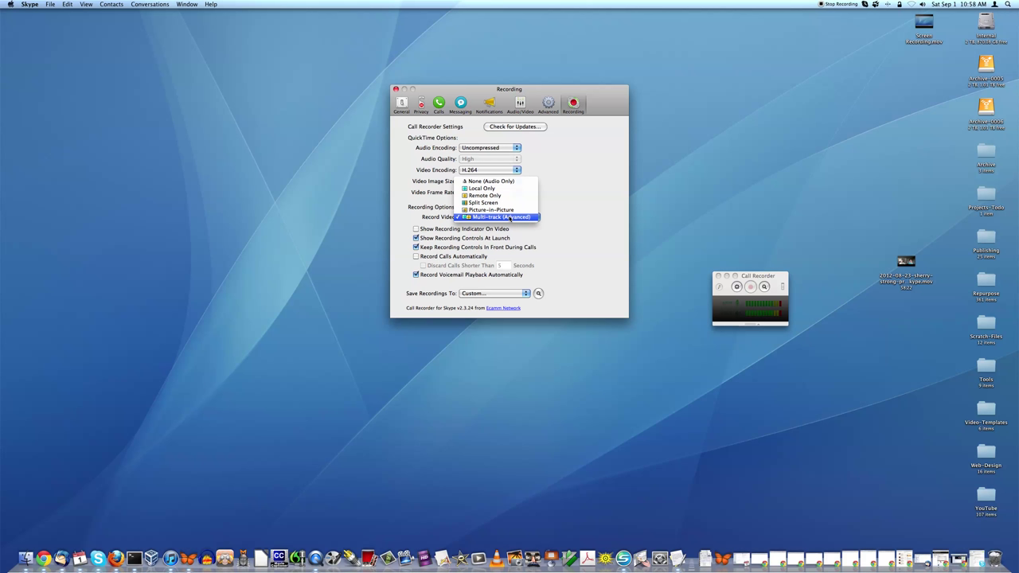
{"action": "left_click", "coordinate": [510, 217]}
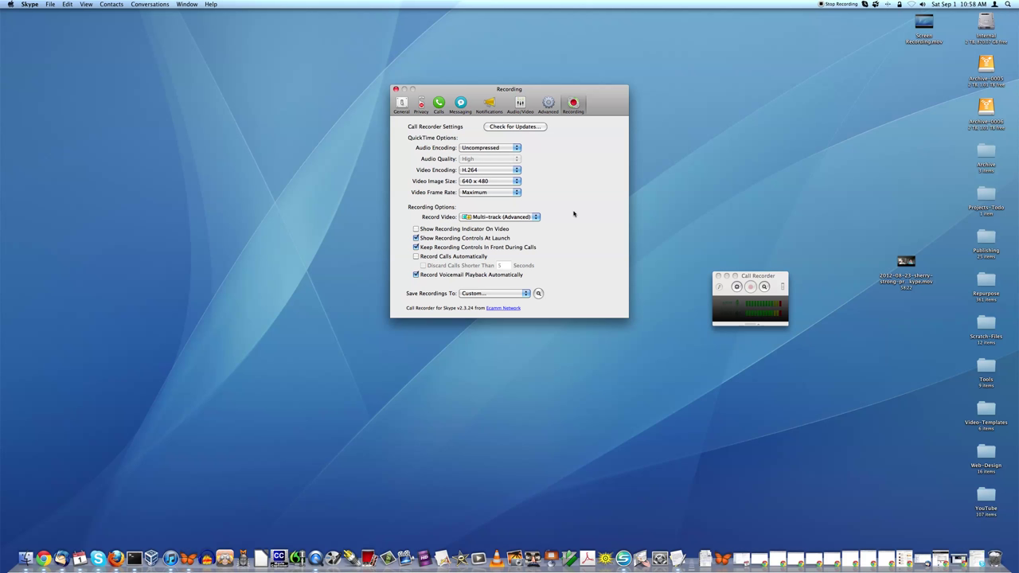
{"action": "left_click", "coordinate": [726, 275]}
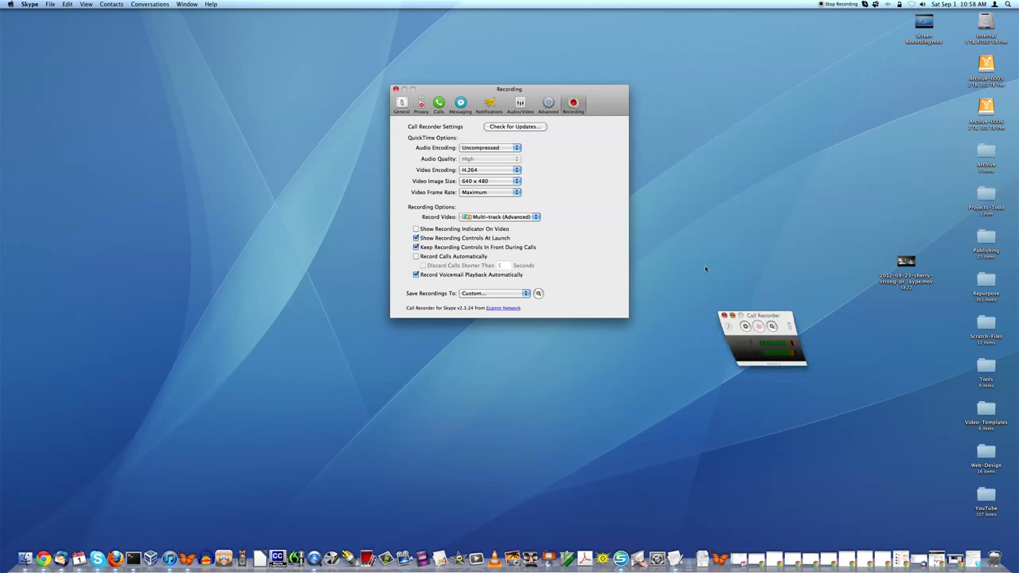
{"action": "left_click", "coordinate": [395, 89]}
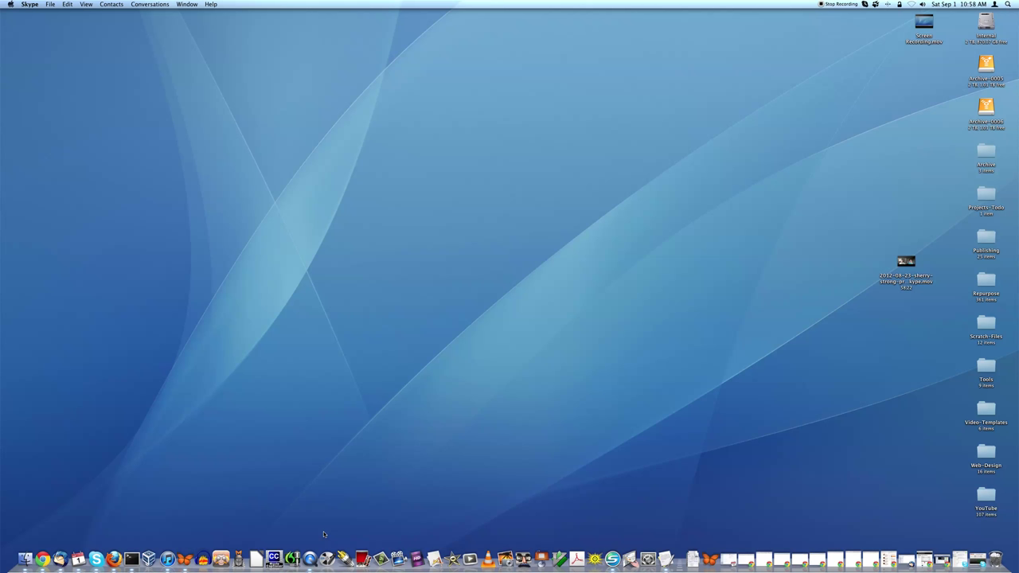
{"action": "left_click", "coordinate": [914, 263]}
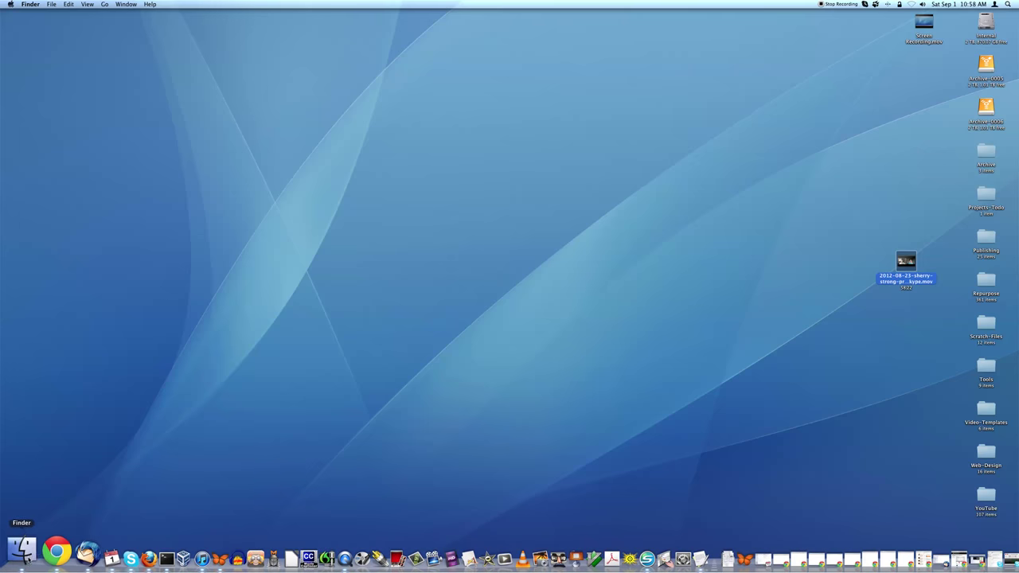
{"action": "left_click", "coordinate": [23, 550]}
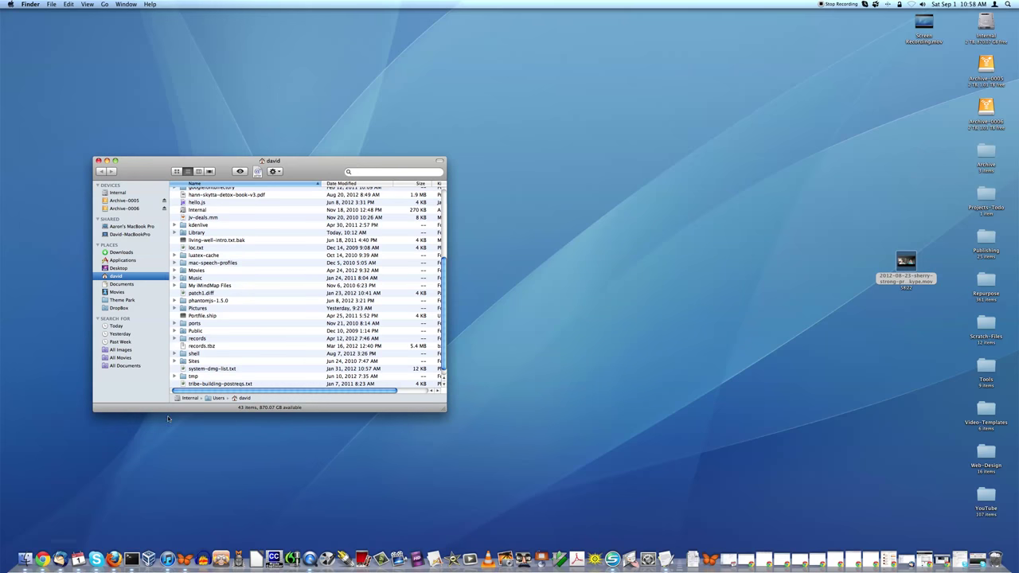
{"action": "left_click", "coordinate": [124, 269]}
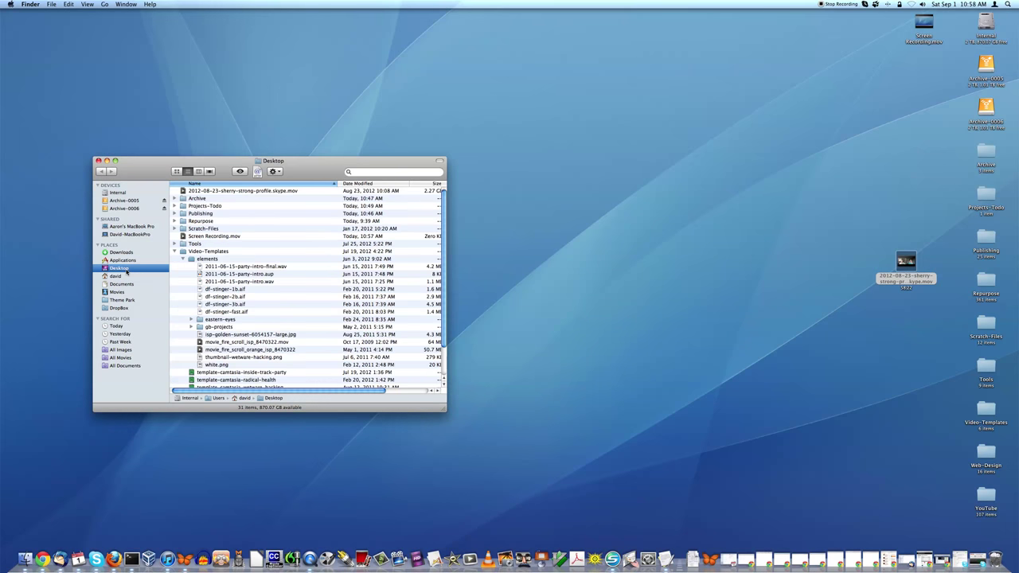
{"action": "left_click", "coordinate": [210, 172]}
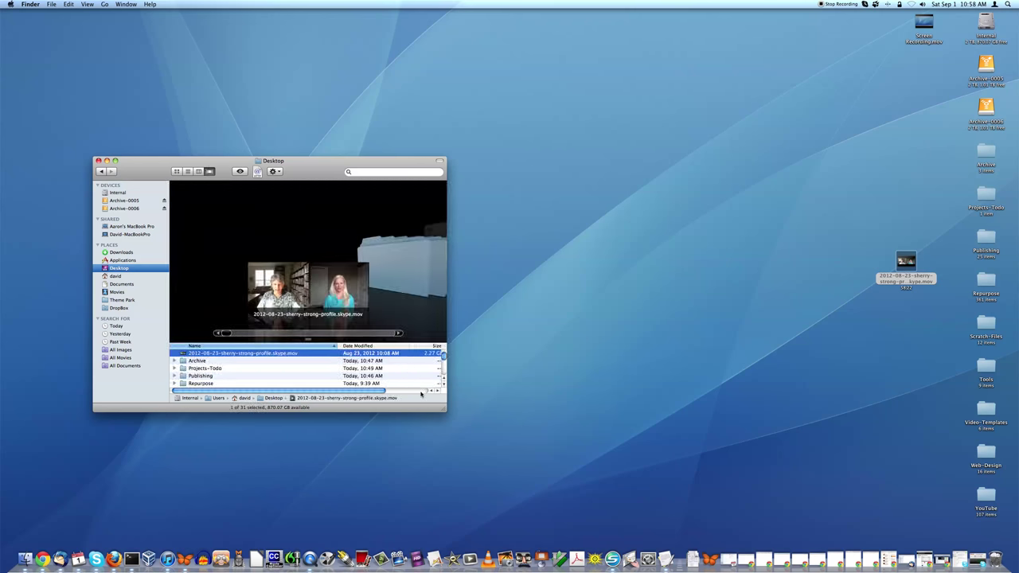
{"action": "left_click_drag", "start_coordinate": [443, 409], "coordinate": [698, 502]}
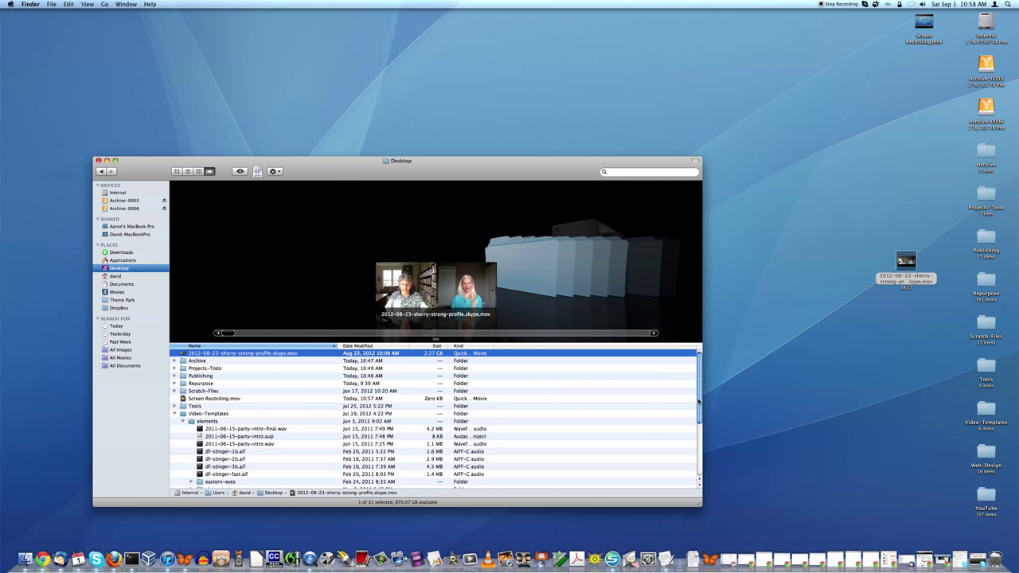
{"action": "left_click_drag", "start_coordinate": [676, 342], "coordinate": [677, 436]}
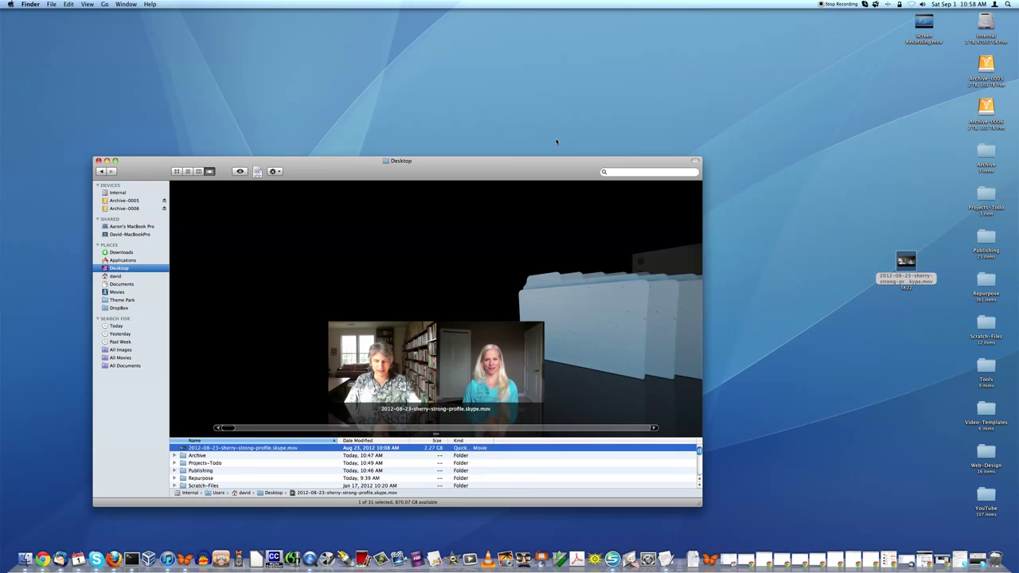
{"action": "left_click_drag", "start_coordinate": [475, 167], "coordinate": [484, 61]}
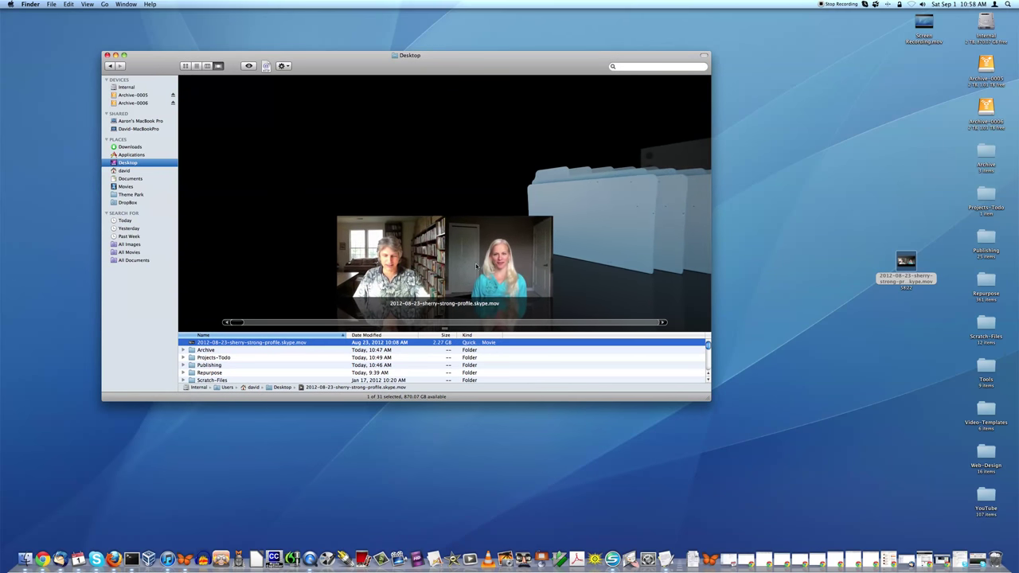
{"action": "mouse_move", "coordinate": [444, 256]}
{"action": "left_click", "coordinate": [444, 256]}
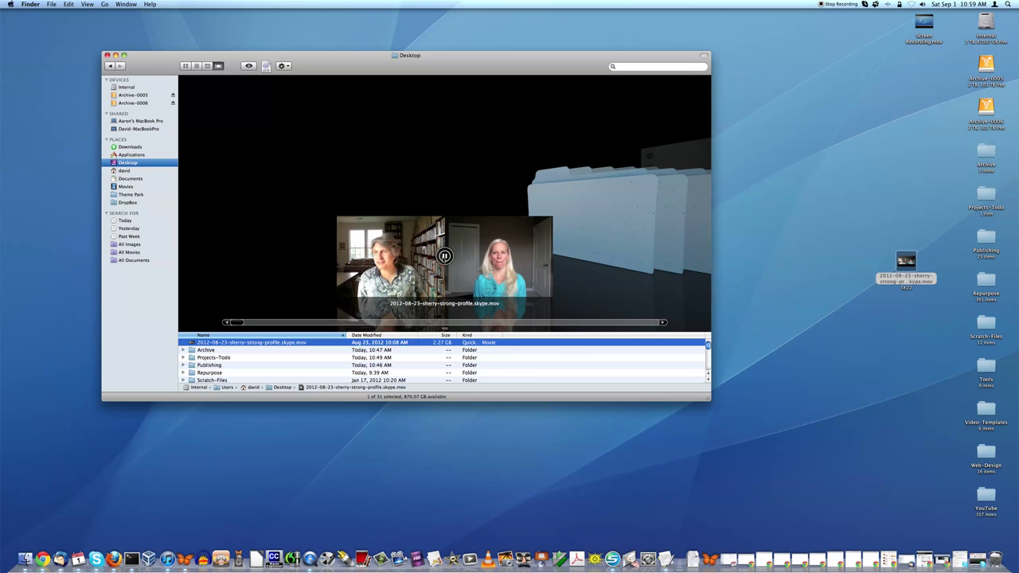
{"action": "key", "text": "XF86AudioRaiseVolume"}
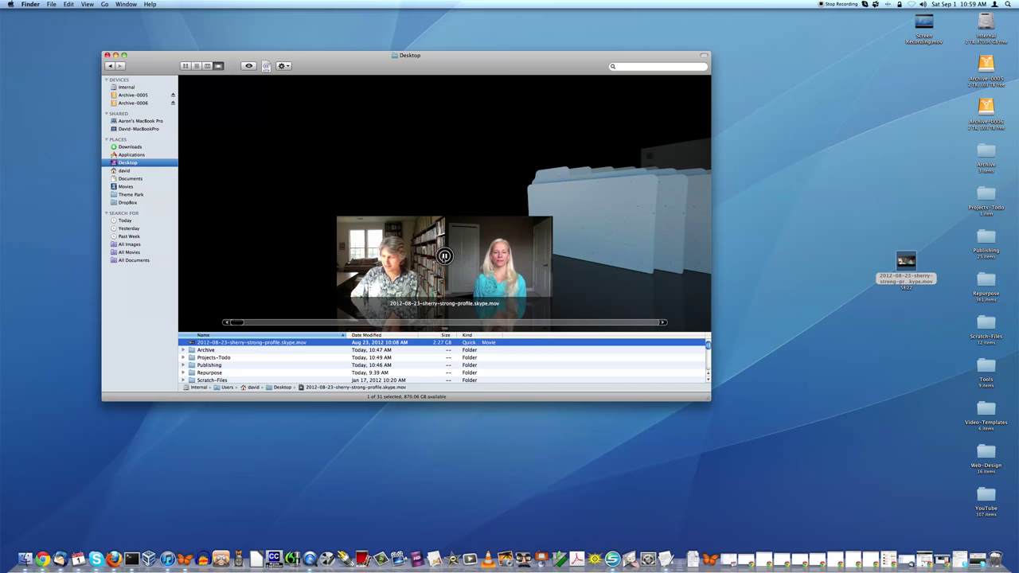
{"action": "left_click", "coordinate": [444, 256]}
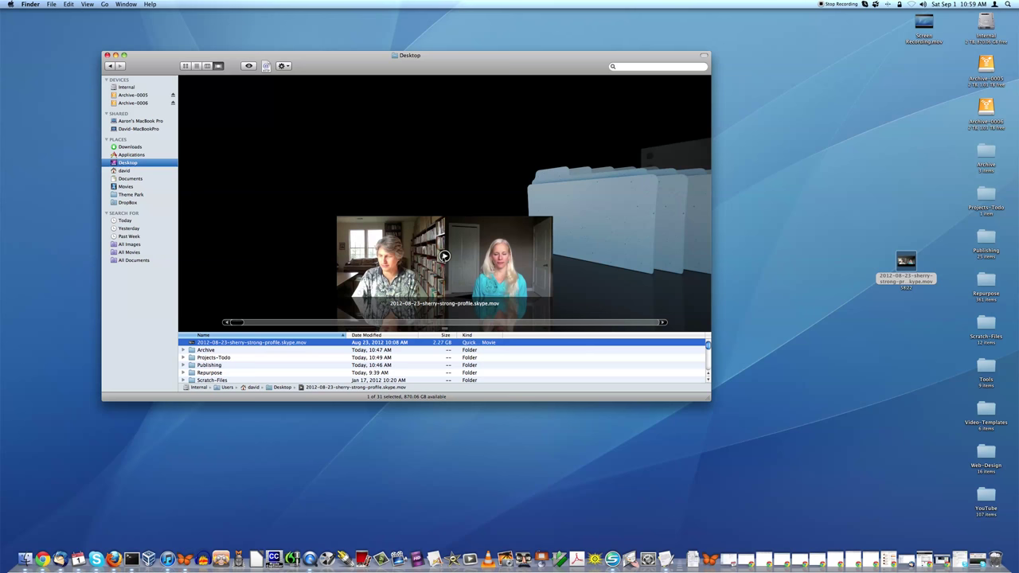
{"action": "left_click", "coordinate": [108, 55]}
{"action": "left_click", "coordinate": [924, 316]}
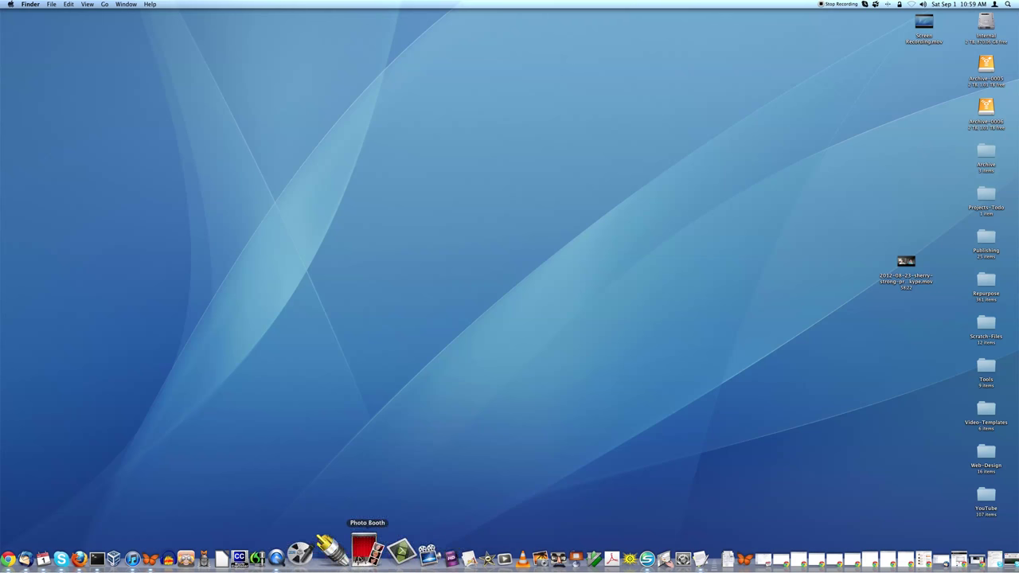
Step: Launch ScreenFlow, confirm version 3.0.6 is current, and close its recording window
{"action": "left_click", "coordinate": [402, 547]}
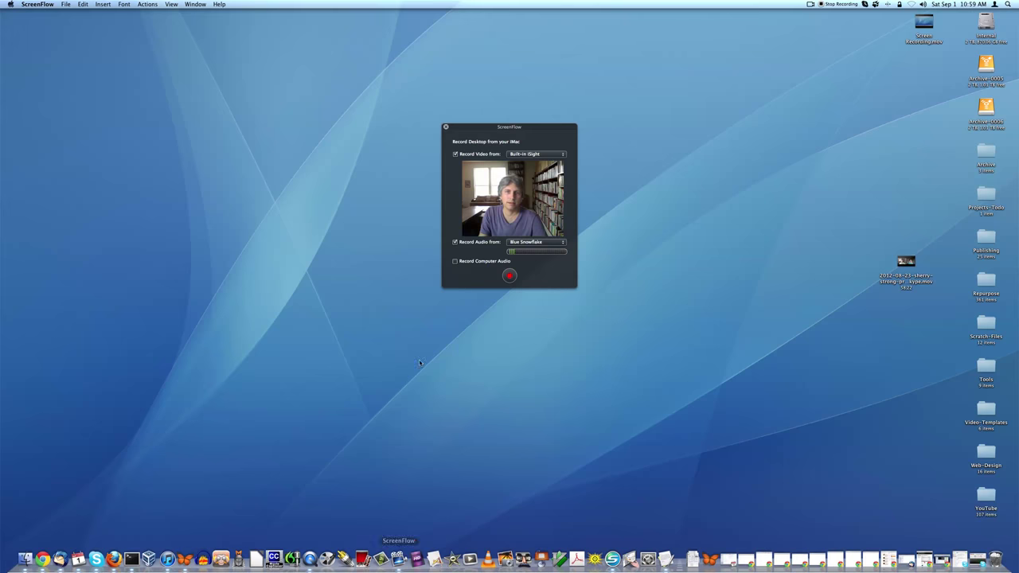
{"action": "left_click", "coordinate": [37, 4]}
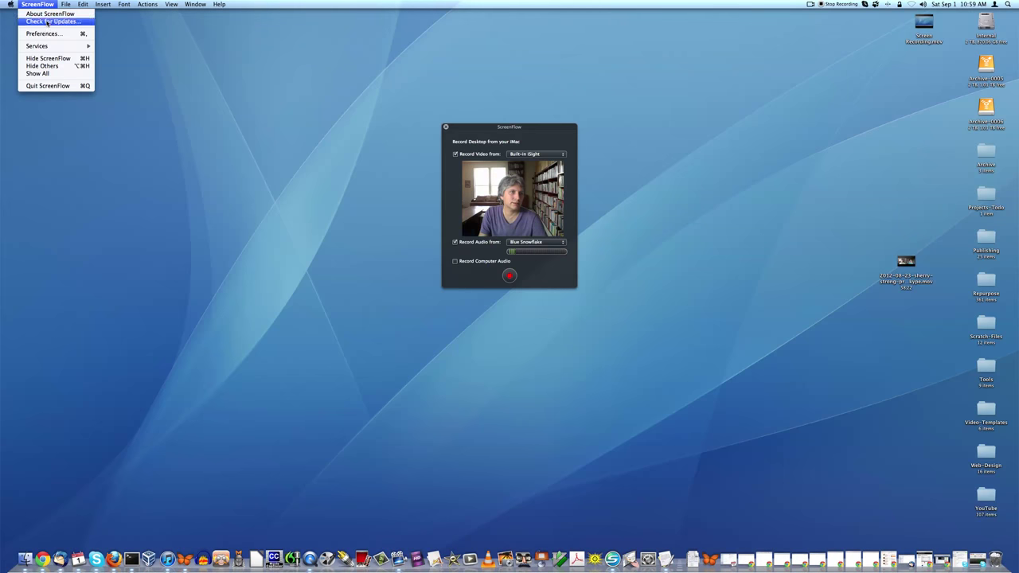
{"action": "left_click", "coordinate": [50, 21]}
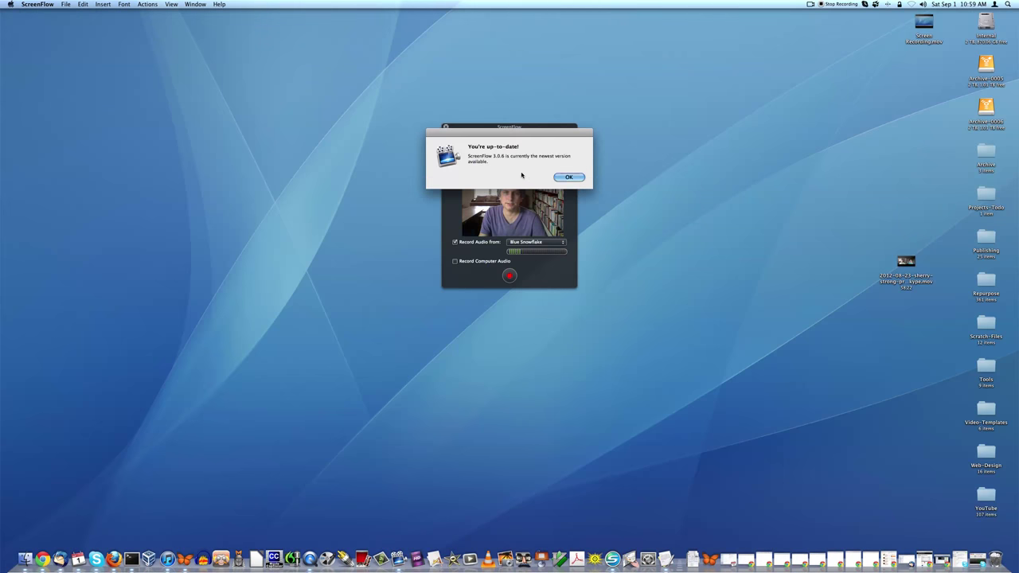
{"action": "triple_click", "coordinate": [497, 157]}
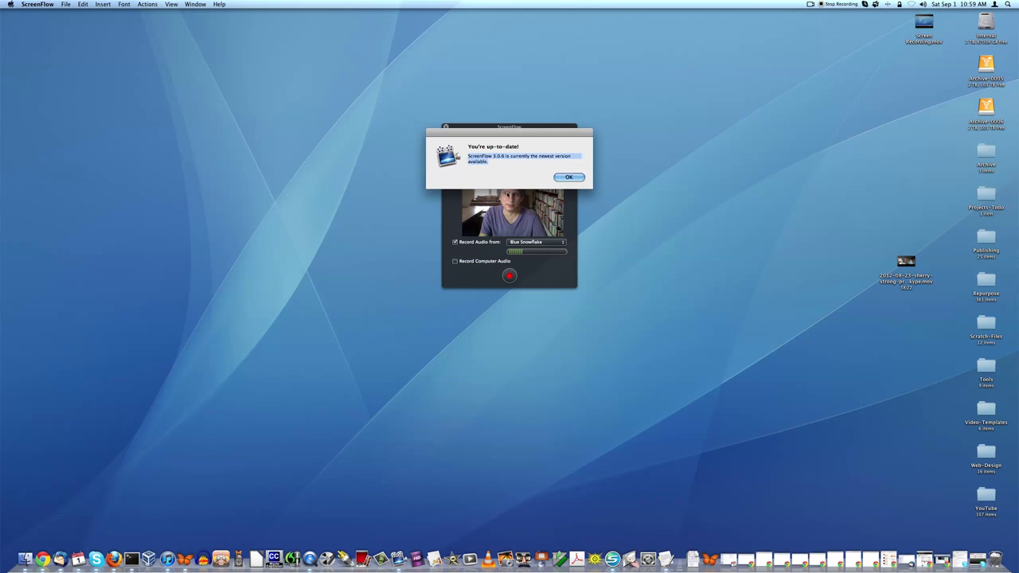
{"action": "left_click", "coordinate": [569, 178]}
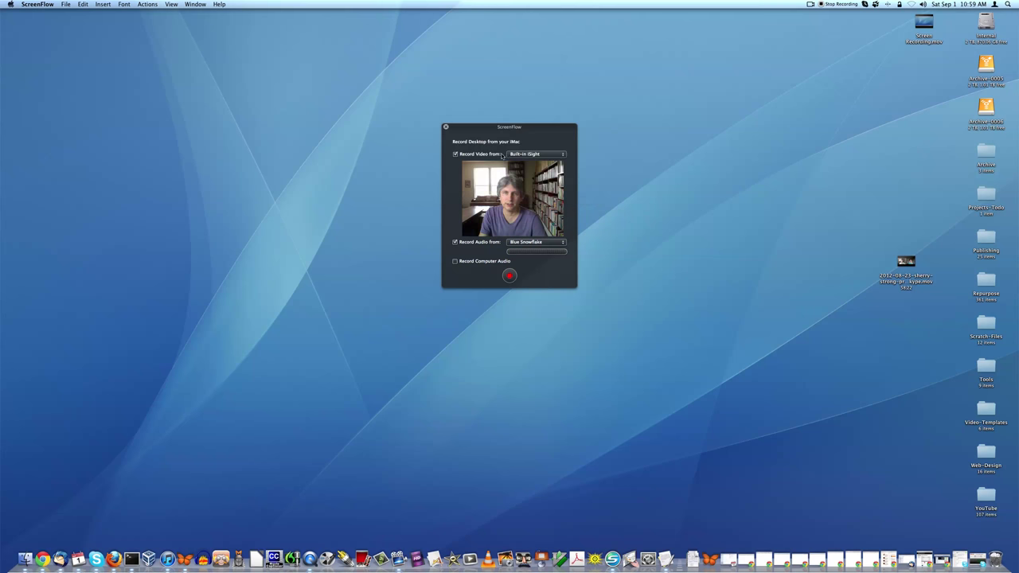
{"action": "left_click", "coordinate": [447, 128]}
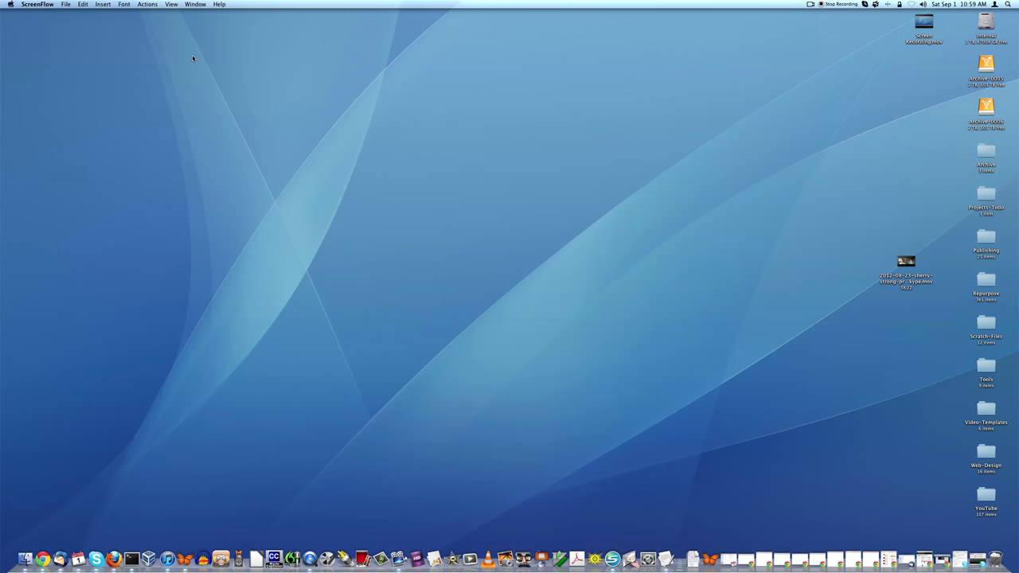
Step: Create a new empty ScreenFlow document and drag the Skype .mov onto its timeline
{"action": "left_click", "coordinate": [37, 3]}
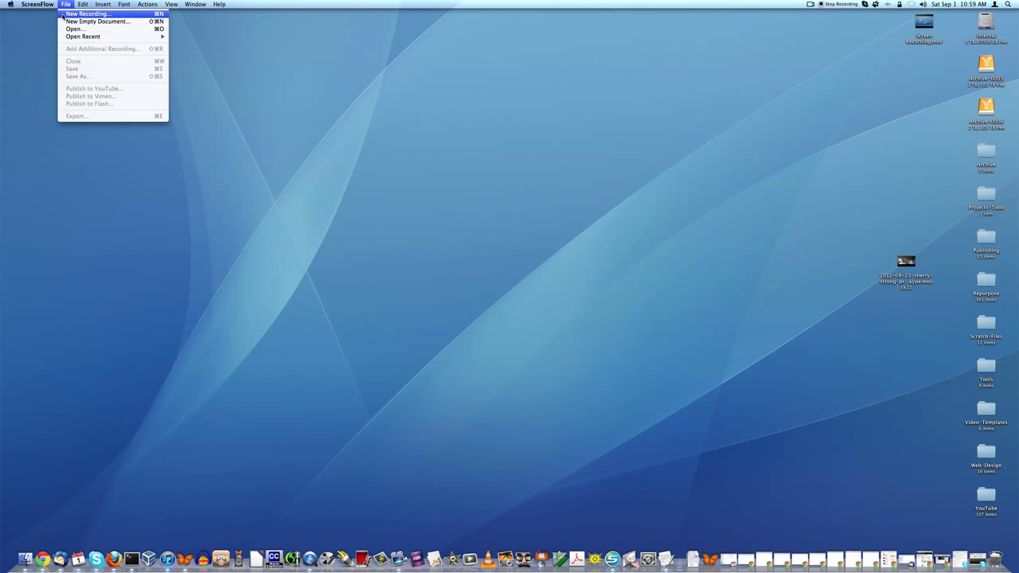
{"action": "left_click", "coordinate": [87, 22]}
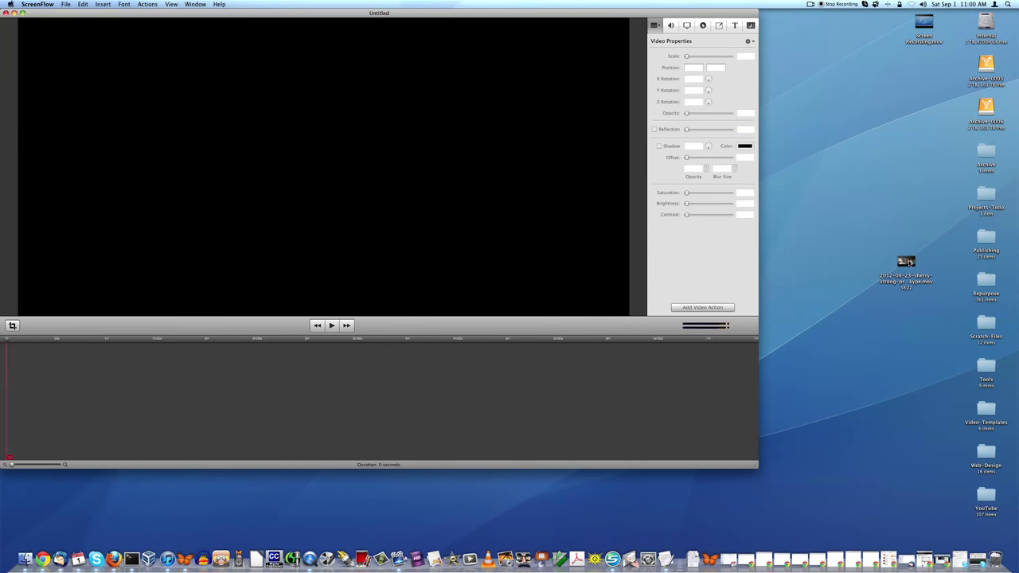
{"action": "mouse_move", "coordinate": [906, 264]}
{"action": "left_mouse_down"}
{"action": "mouse_move", "coordinate": [58, 328]}
{"action": "mouse_move", "coordinate": [55, 350]}
{"action": "left_mouse_up"}
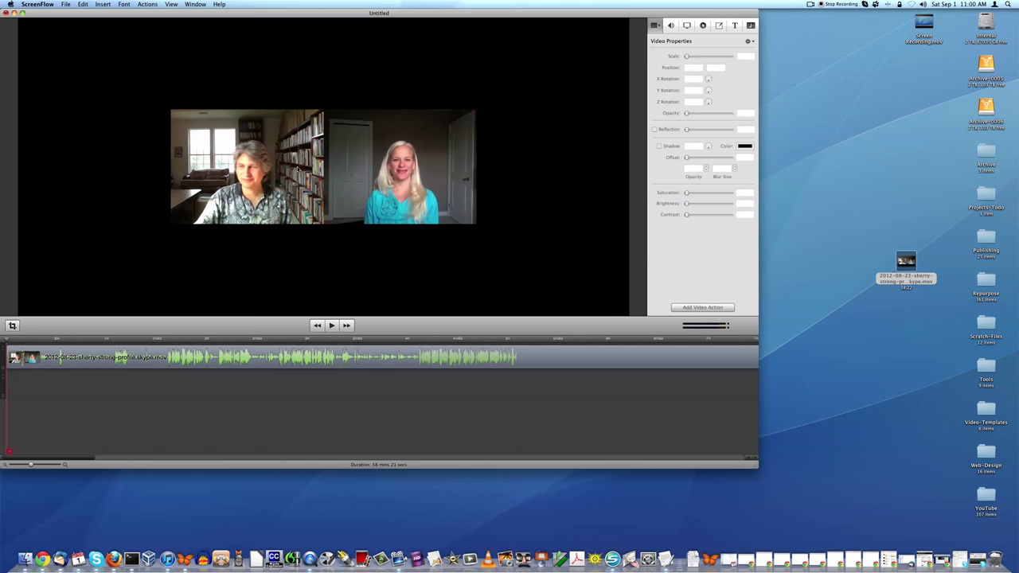
Step: Quit ScreenFlow without saving the document and launch Camtasia 2
{"action": "left_click", "coordinate": [37, 4]}
{"action": "left_click", "coordinate": [44, 86]}
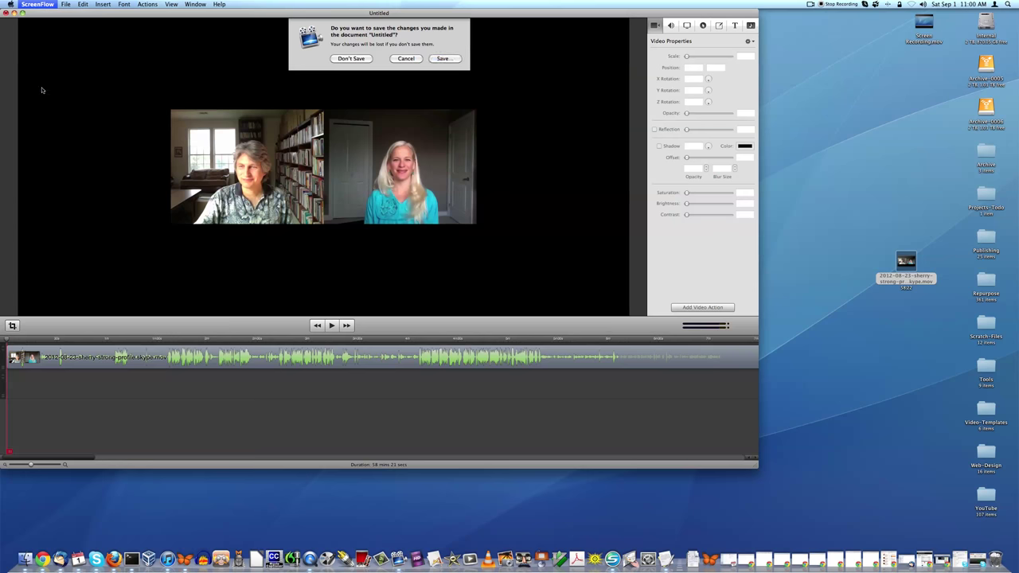
{"action": "left_click", "coordinate": [351, 58]}
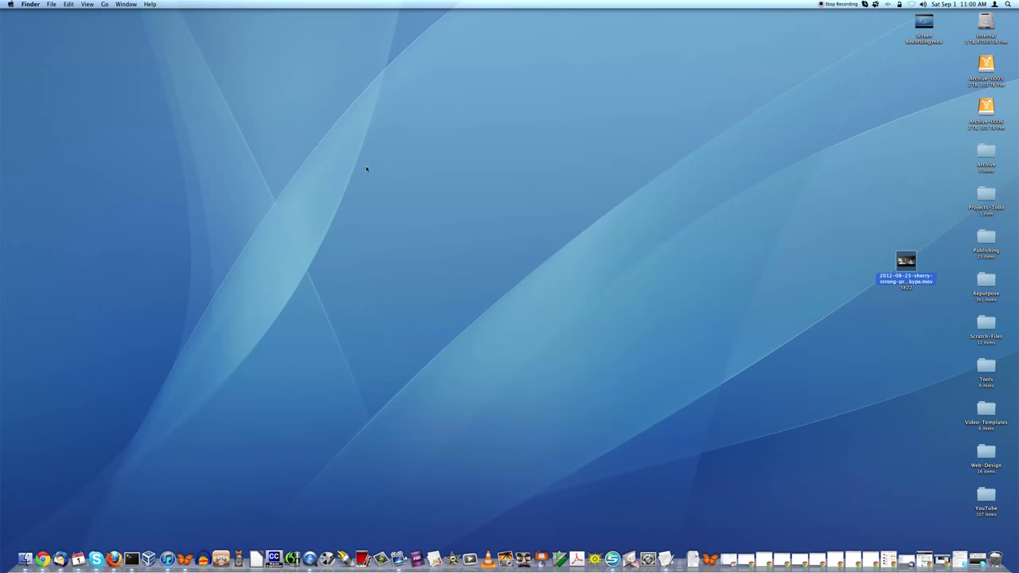
{"action": "left_click", "coordinate": [383, 557]}
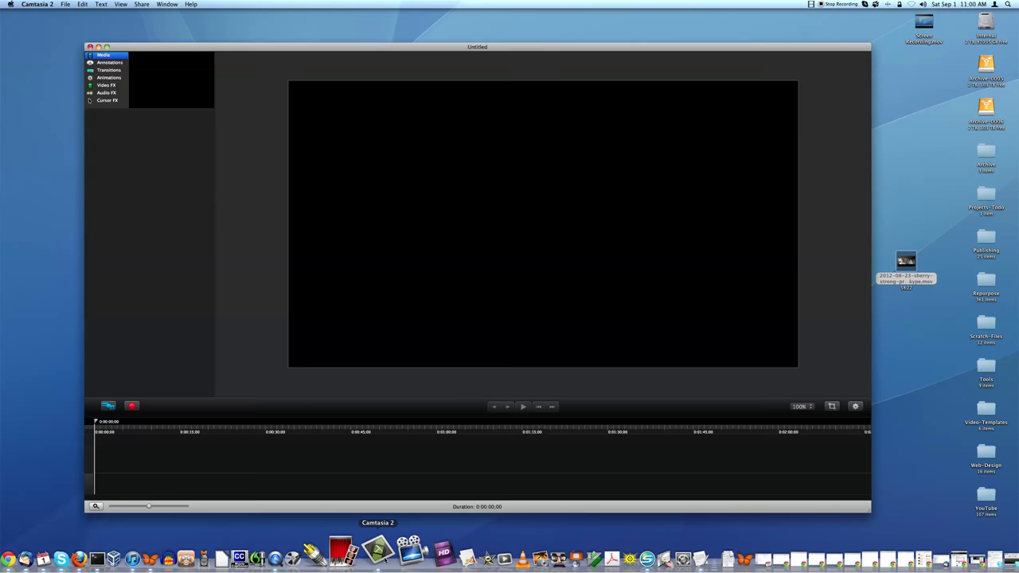
Step: Review Camtasia 2's About window for its version information, then close it
{"action": "left_click", "coordinate": [38, 4]}
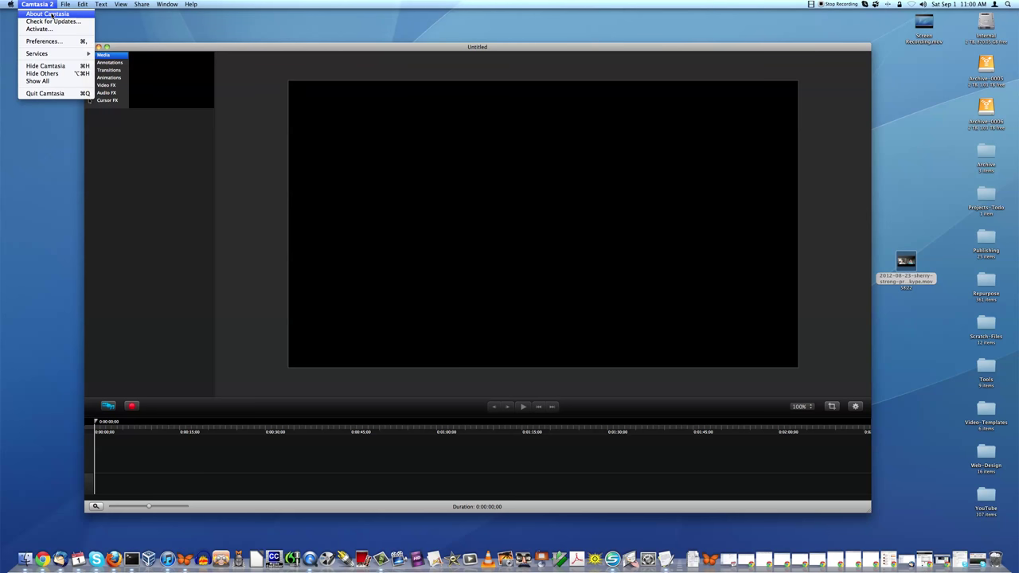
{"action": "left_click", "coordinate": [52, 15]}
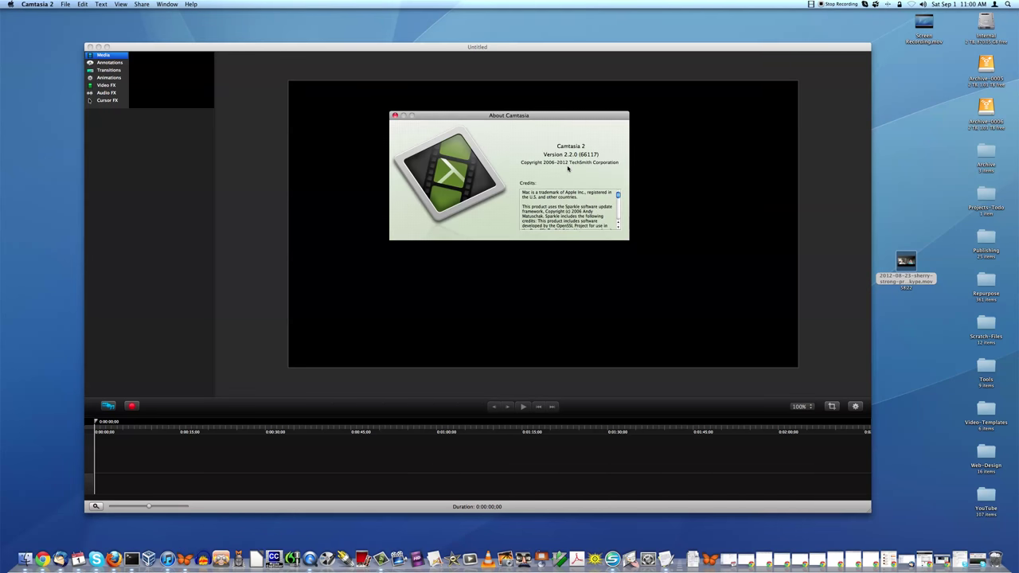
{"action": "scroll", "coordinate": [571, 203], "scroll_direction": "down", "scroll_amount": 3}
{"action": "scroll", "coordinate": [571, 203], "scroll_direction": "down", "scroll_amount": 3}
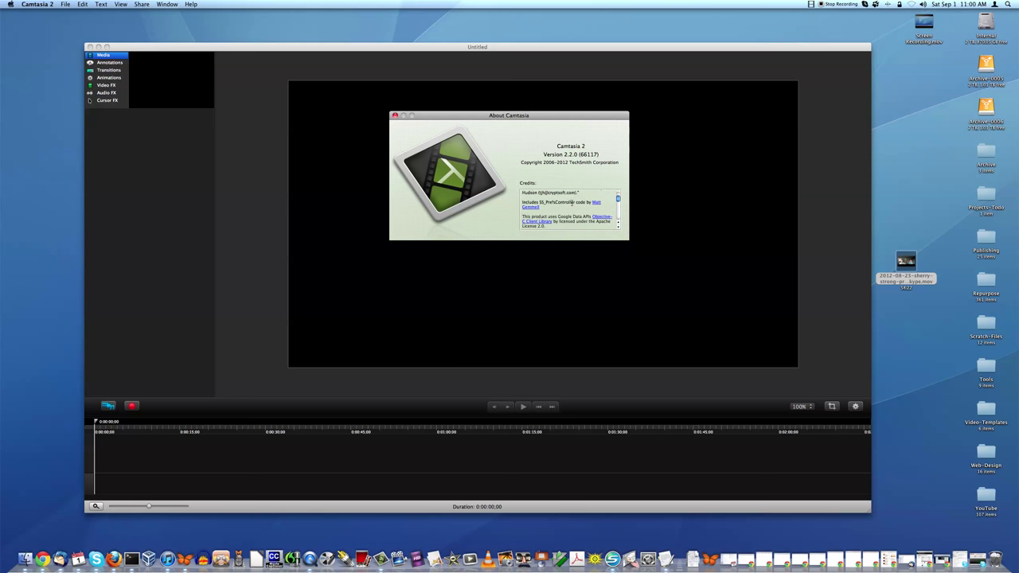
{"action": "scroll", "coordinate": [571, 203], "scroll_direction": "down", "scroll_amount": 2}
{"action": "scroll", "coordinate": [571, 202], "scroll_direction": "down", "scroll_amount": 3}
{"action": "scroll", "coordinate": [572, 202], "scroll_direction": "down", "scroll_amount": 2}
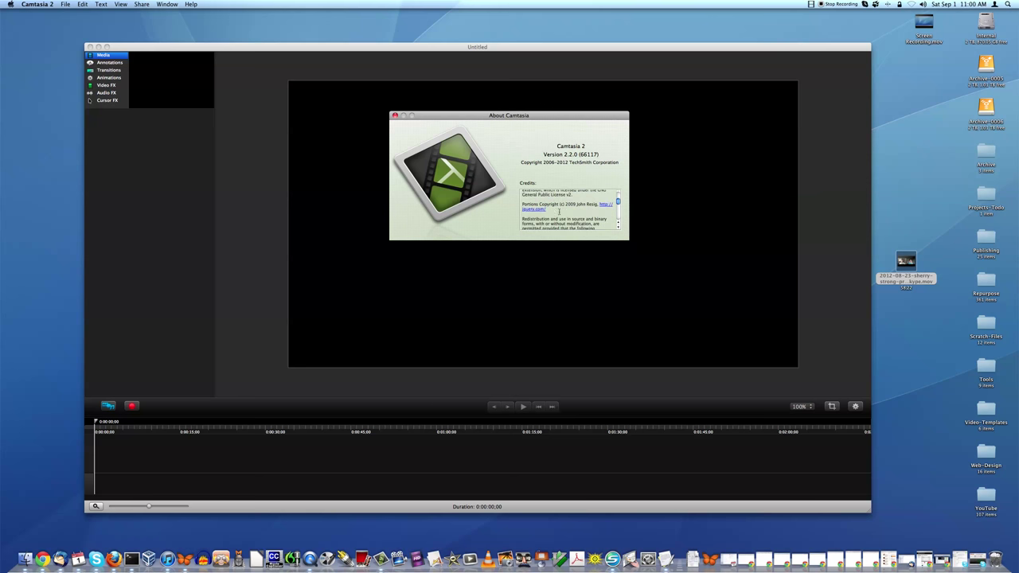
{"action": "scroll", "coordinate": [558, 208], "scroll_direction": "down", "scroll_amount": 3}
{"action": "scroll", "coordinate": [558, 208], "scroll_direction": "down", "scroll_amount": 3}
{"action": "scroll", "coordinate": [558, 209], "scroll_direction": "down", "scroll_amount": 3}
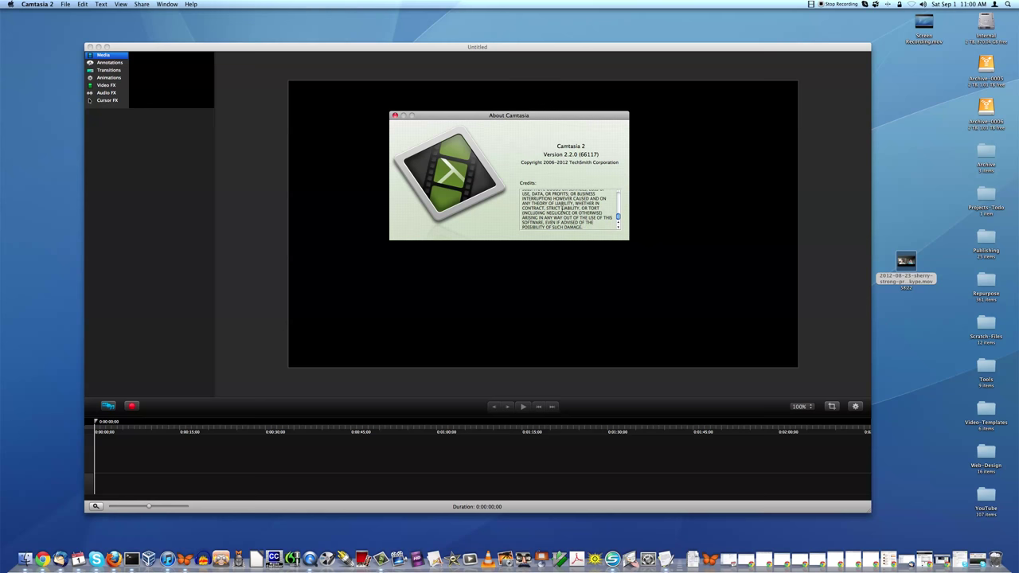
{"action": "left_click", "coordinate": [395, 116]}
{"action": "left_click", "coordinate": [38, 4]}
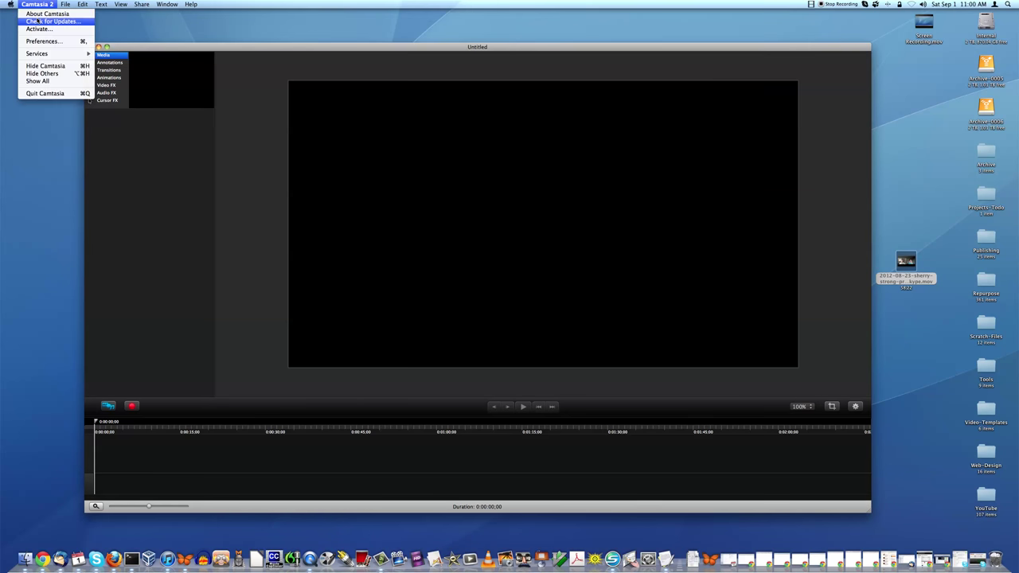
{"action": "left_click", "coordinate": [45, 18]}
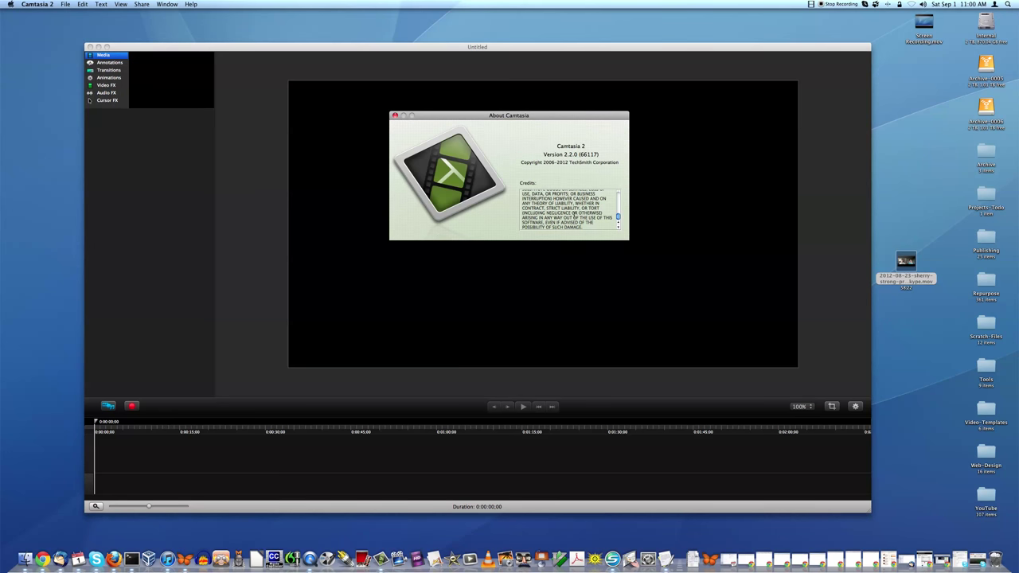
{"action": "left_click", "coordinate": [394, 116]}
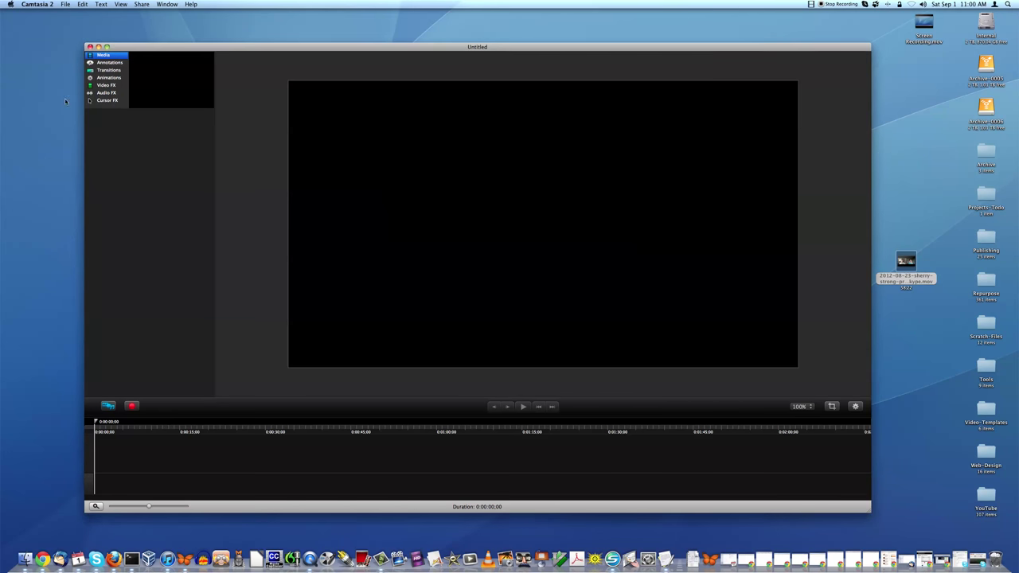
Step: Confirm with Check for Updates that 2.2.0 is current, then quit Camtasia 2
{"action": "left_click", "coordinate": [39, 5]}
{"action": "left_click", "coordinate": [39, 20]}
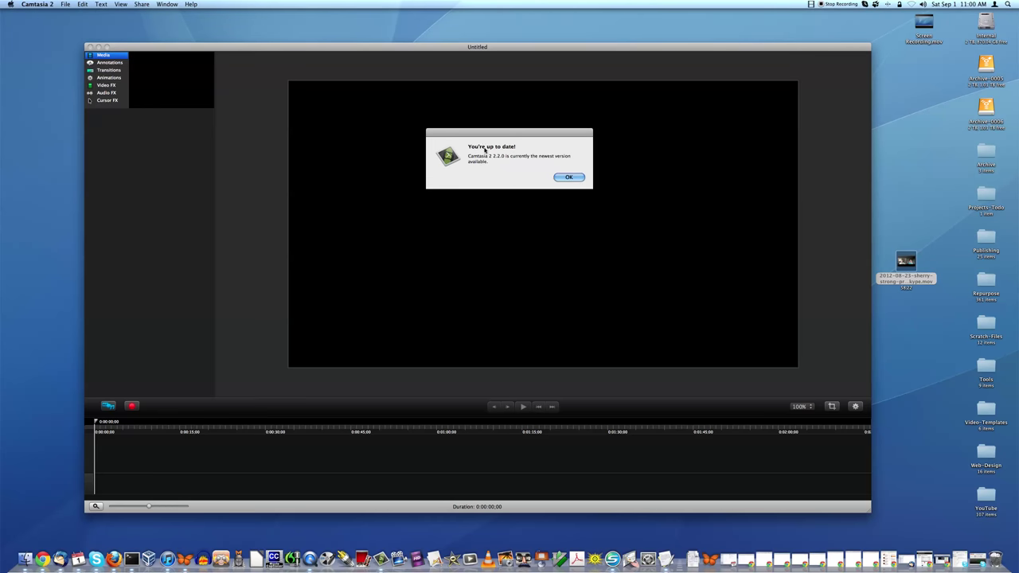
{"action": "left_click_drag", "start_coordinate": [468, 155], "coordinate": [525, 163]}
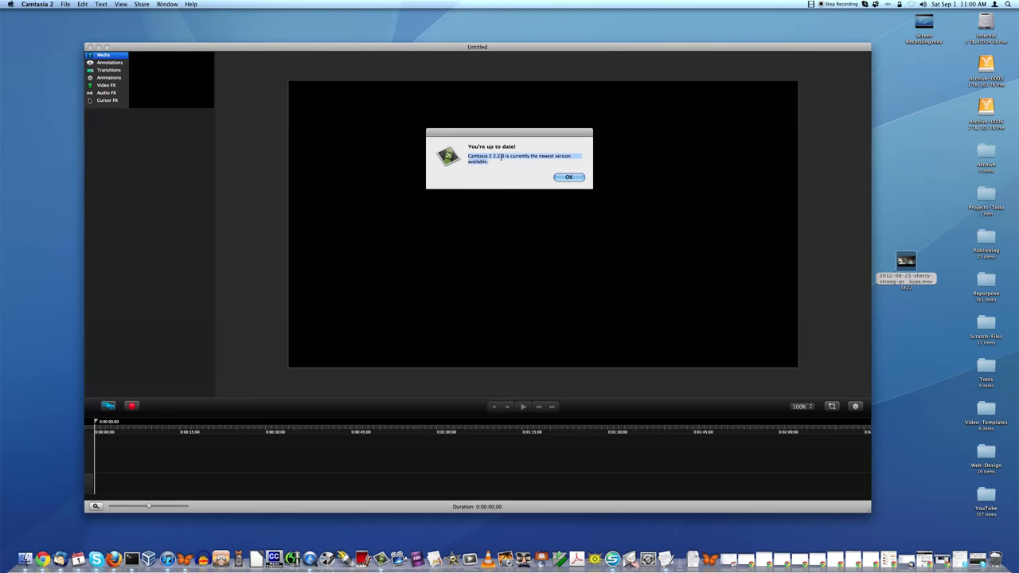
{"action": "left_click", "coordinate": [566, 176]}
{"action": "left_click", "coordinate": [37, 4]}
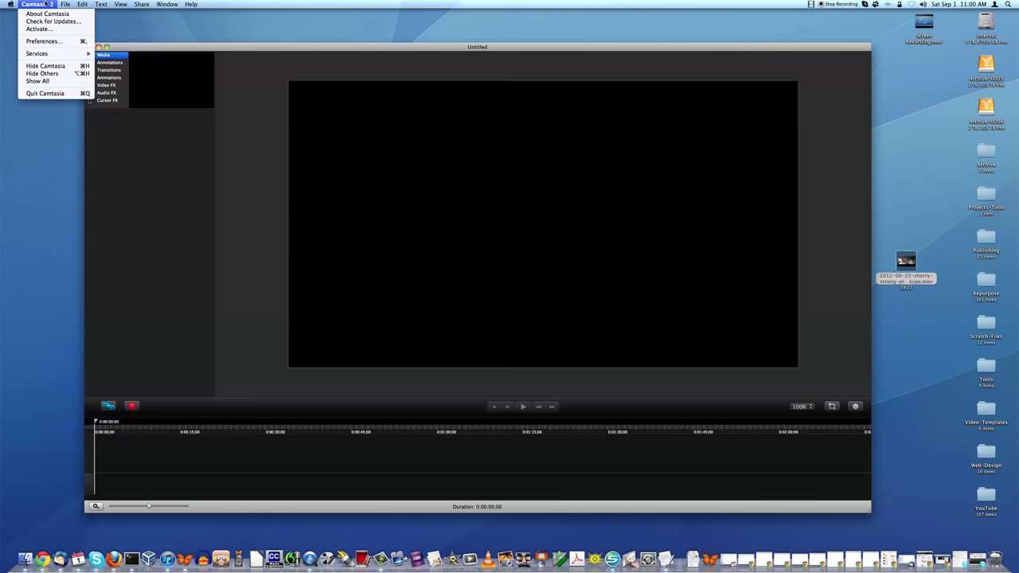
{"action": "left_click", "coordinate": [45, 95]}
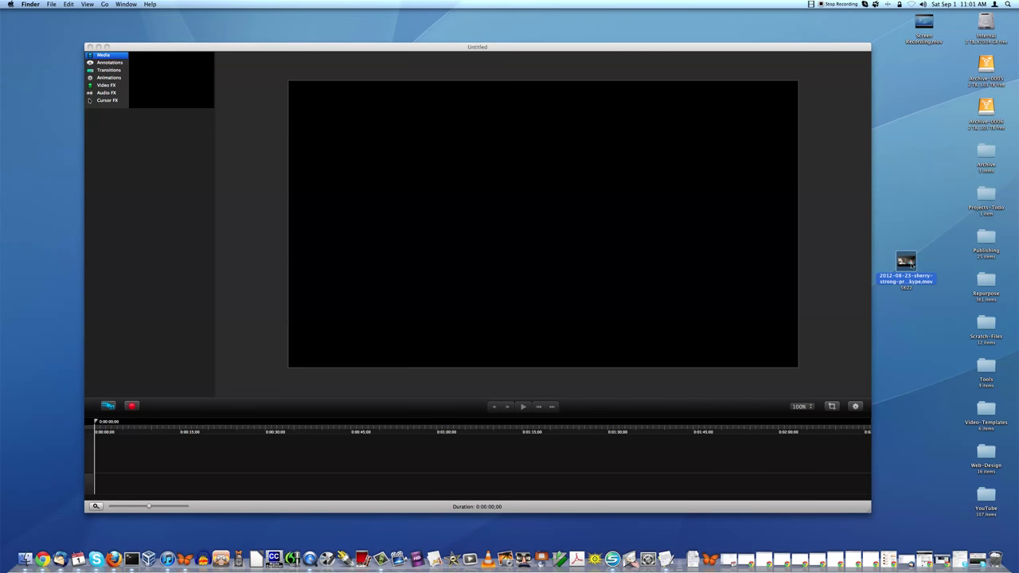
Step: Drag the Skype .mov onto the Camtasia timeline and move the playhead to about 0:00:10
{"action": "left_click_drag", "start_coordinate": [911, 265], "coordinate": [106, 454]}
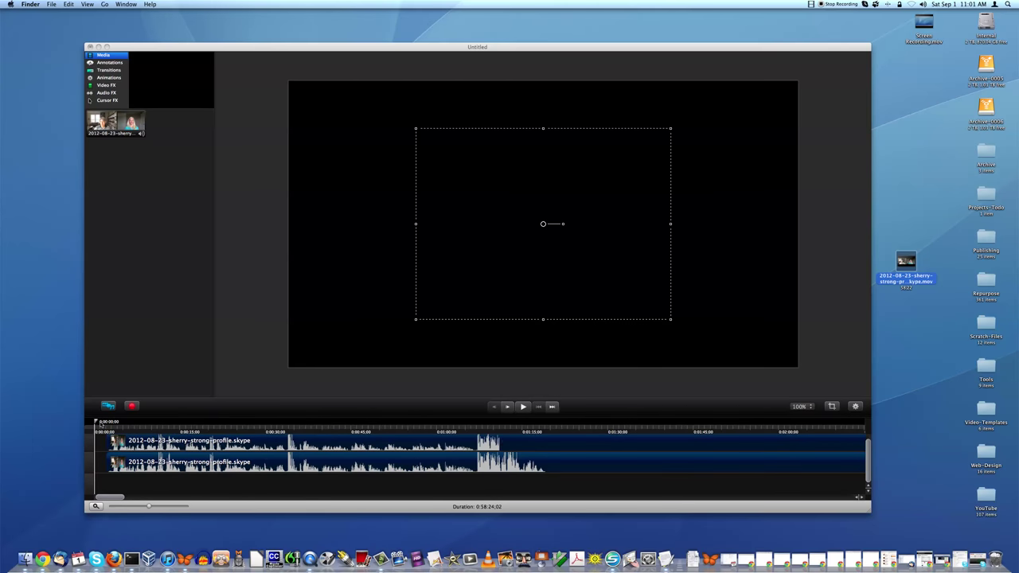
{"action": "left_click_drag", "start_coordinate": [100, 425], "coordinate": [152, 431]}
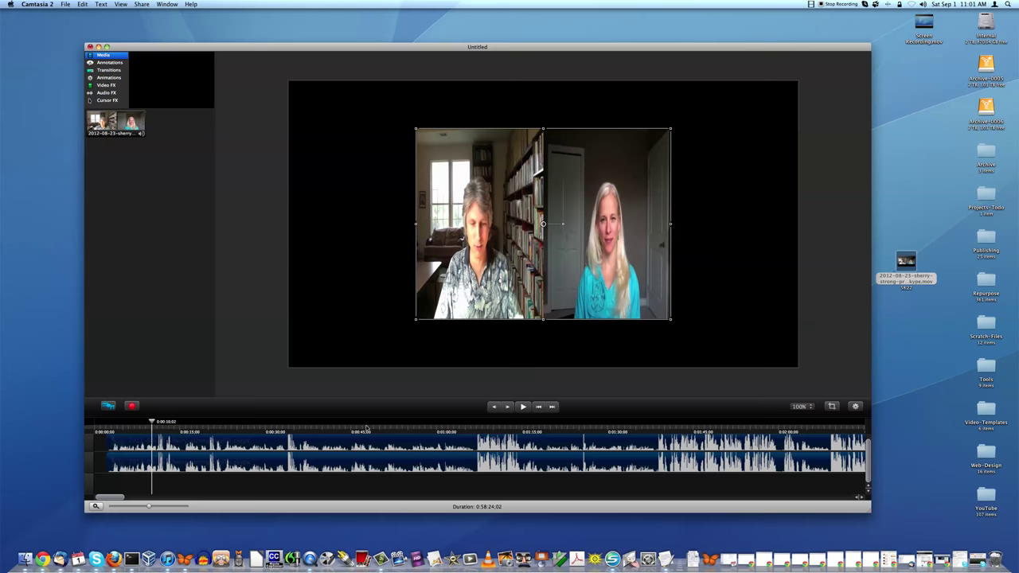
Step: Open a new local shell window and minimize the extra Terminal sessions
{"action": "left_click", "coordinate": [137, 557]}
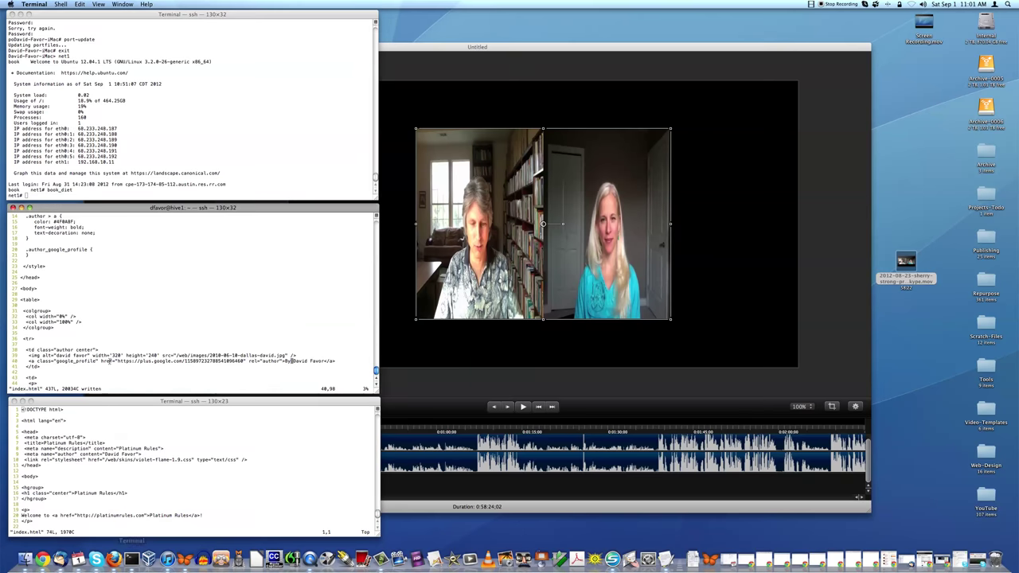
{"action": "left_click", "coordinate": [124, 157]}
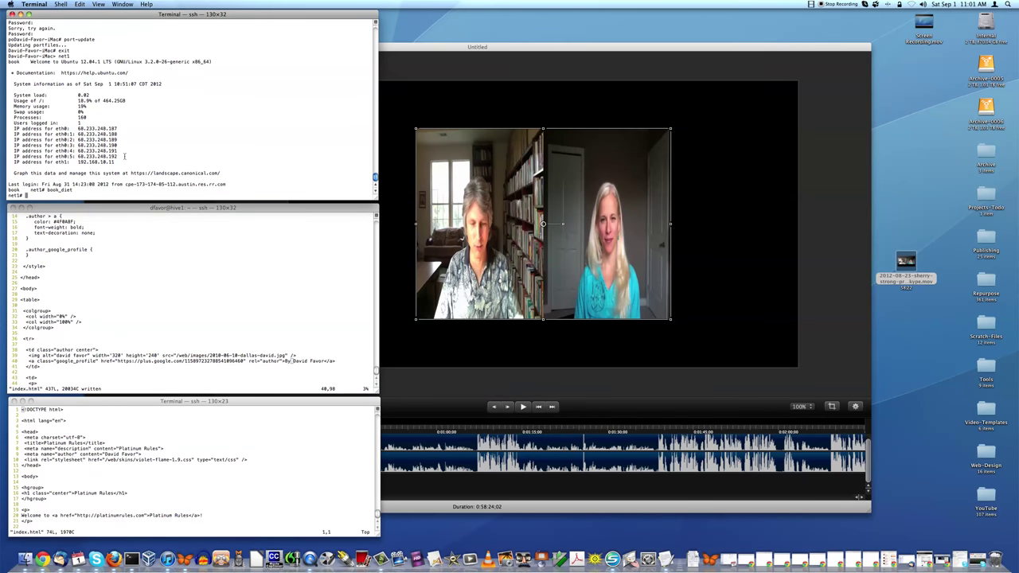
{"action": "key", "text": "super+n"}
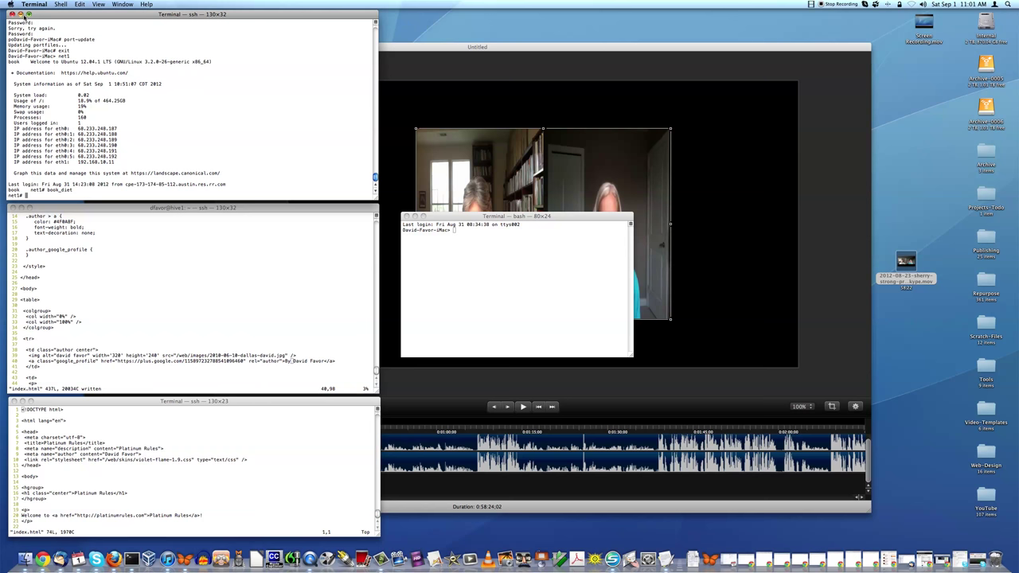
{"action": "left_click", "coordinate": [17, 15]}
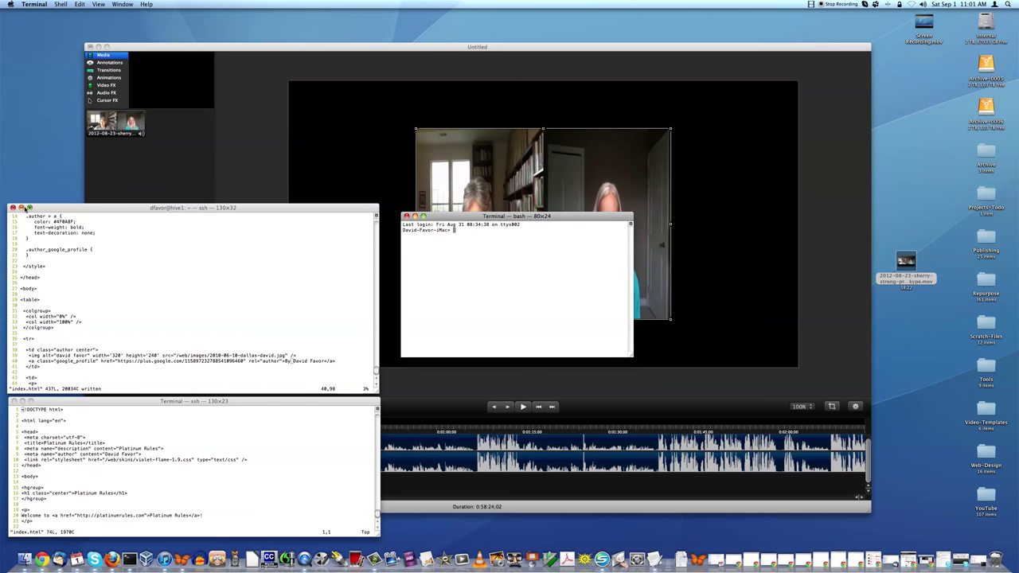
{"action": "left_click", "coordinate": [21, 207]}
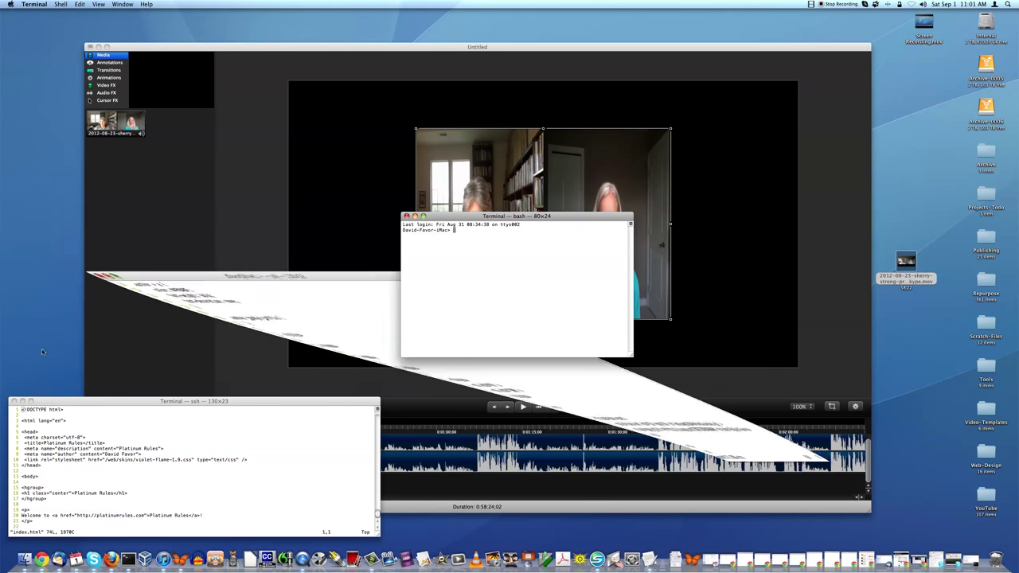
{"action": "left_click", "coordinate": [22, 402]}
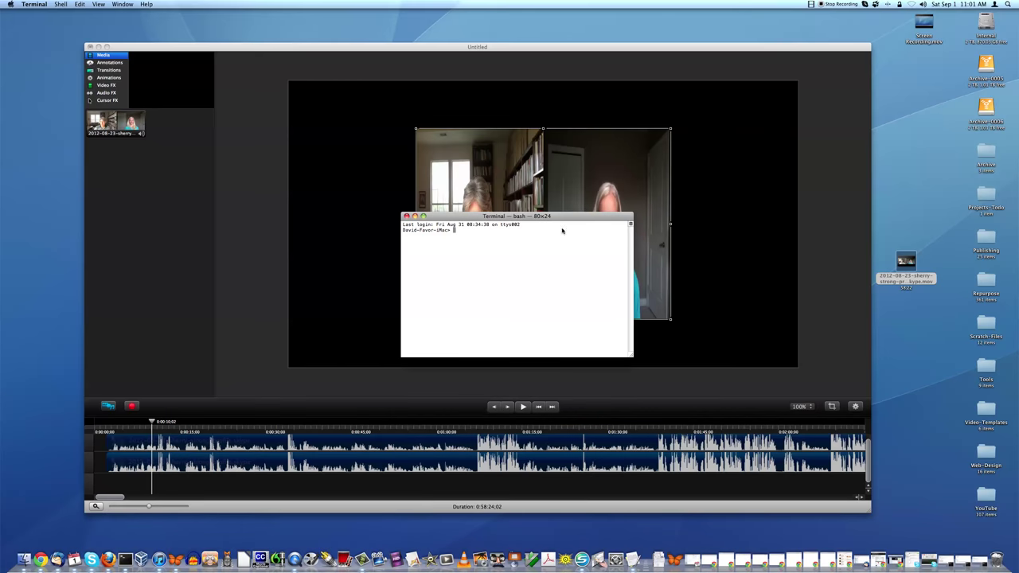
Step: Place the bash window just below the Camtasia editor and widen it to 171 columns
{"action": "left_click_drag", "start_coordinate": [534, 220], "coordinate": [371, 347]}
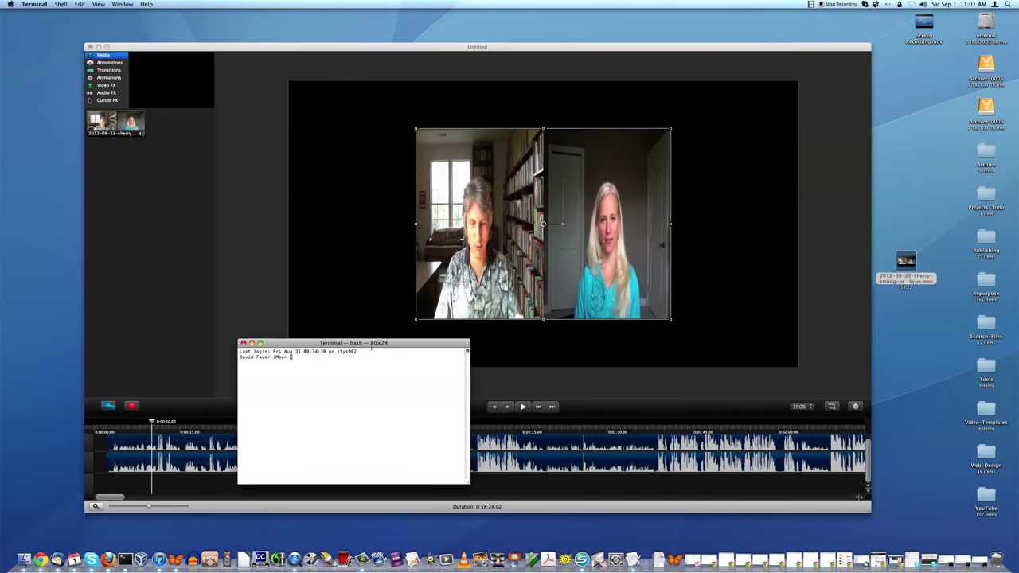
{"action": "left_click", "coordinate": [524, 452]}
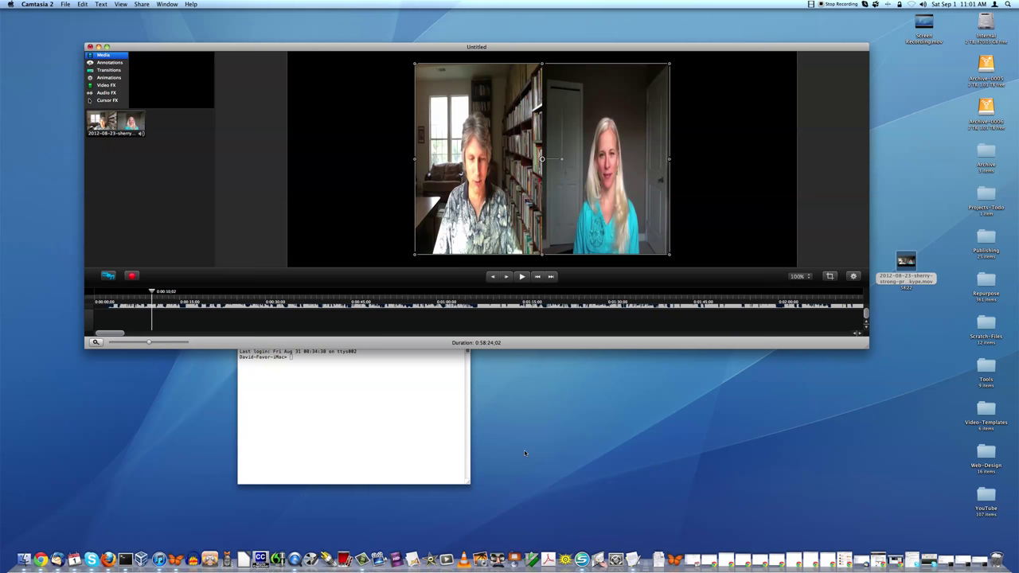
{"action": "left_click", "coordinate": [409, 443]}
{"action": "left_click_drag", "start_coordinate": [390, 347], "coordinate": [378, 375]}
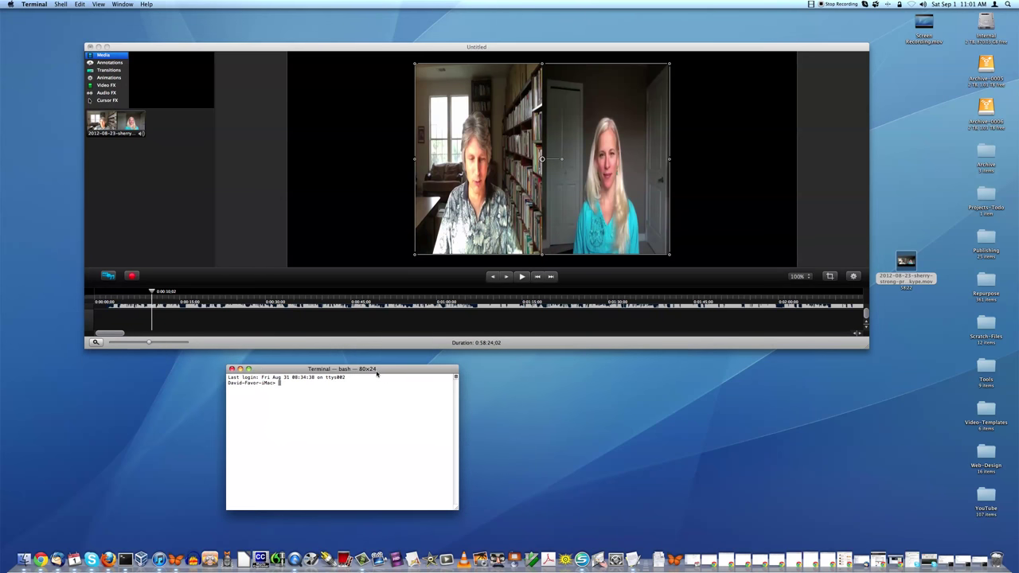
{"action": "left_click_drag", "start_coordinate": [457, 508], "coordinate": [713, 515]}
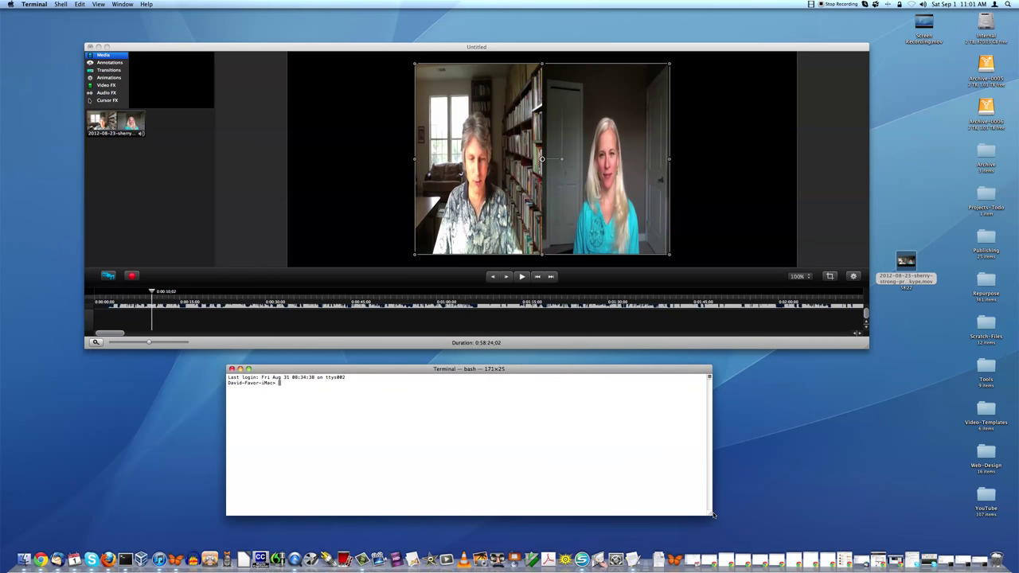
Step: Change into ~/Desktop and run ffmpeg --version
{"action": "type", "text": "cd "}
{"action": "type", "text": "~"}
{"action": "type", "text": "/De"}
{"action": "key", "text": "Tab"}
{"action": "key", "text": "Return"}
{"action": "type", "text": "ffmpeg -"}
{"action": "type", "text": "-version"}
{"action": "key", "text": "Return"}
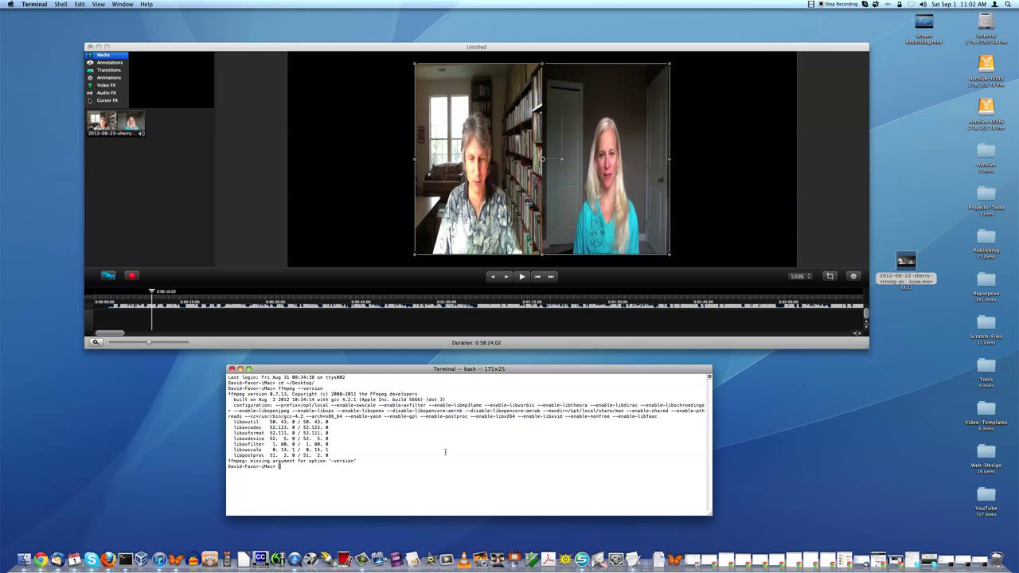
Step: Run ffmpeg -i on the Skype recording, then enlarge the terminal to 174×28 with bigger text
{"action": "type", "text": "ffmpeg "}
{"action": "type", "text": "-i "}
{"action": "type", "text": "2012"}
{"action": "key", "text": "Tab"}
{"action": "key", "text": "Return"}
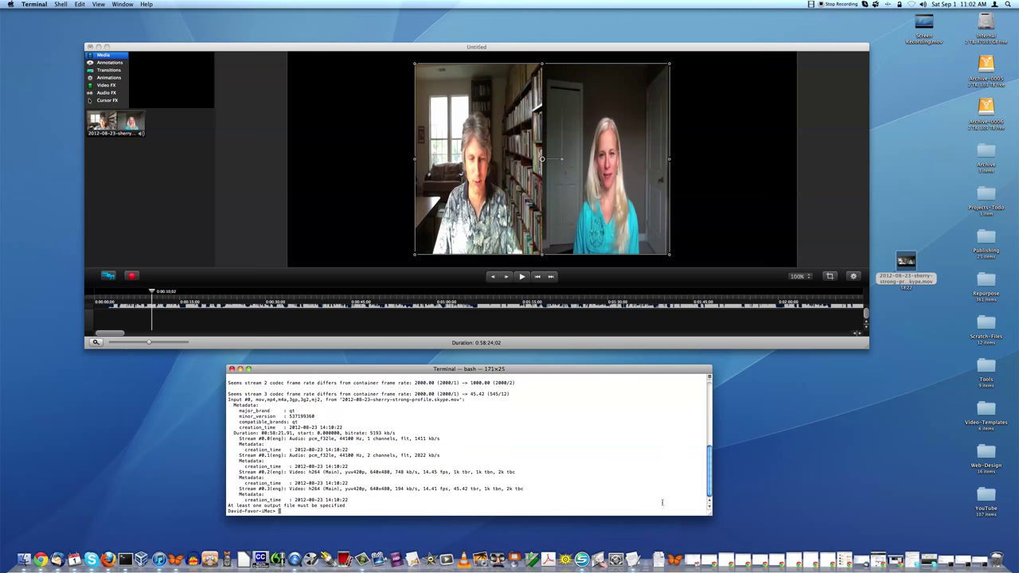
{"action": "left_click_drag", "start_coordinate": [705, 513], "coordinate": [716, 532]}
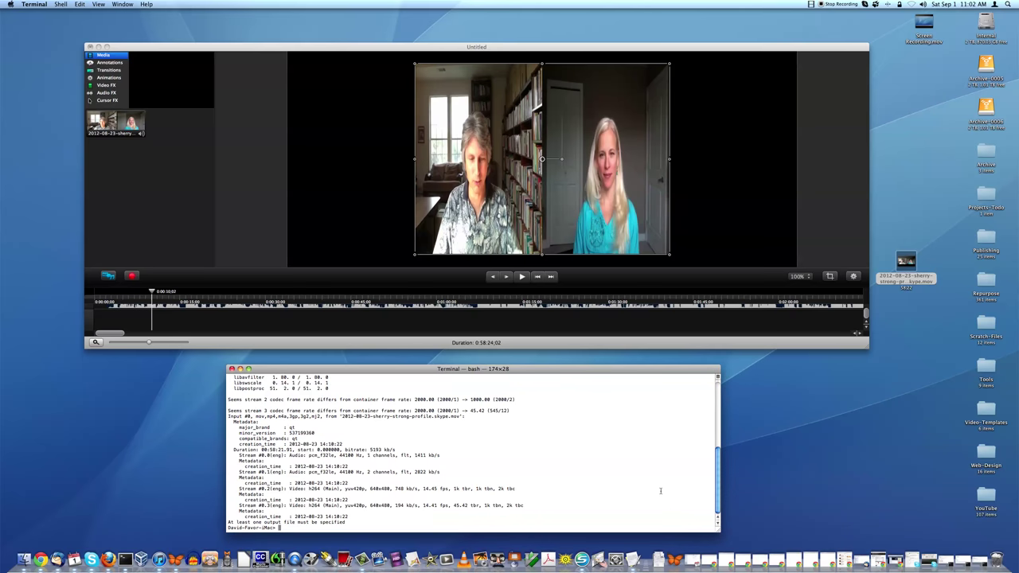
{"action": "key", "text": "super+plus"}
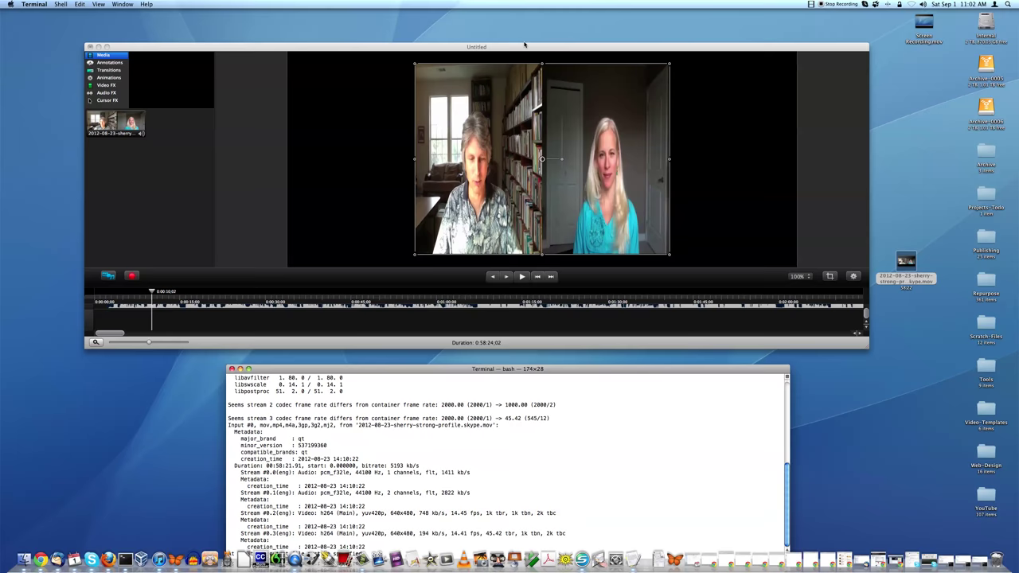
{"action": "left_click_drag", "start_coordinate": [526, 45], "coordinate": [524, 19]}
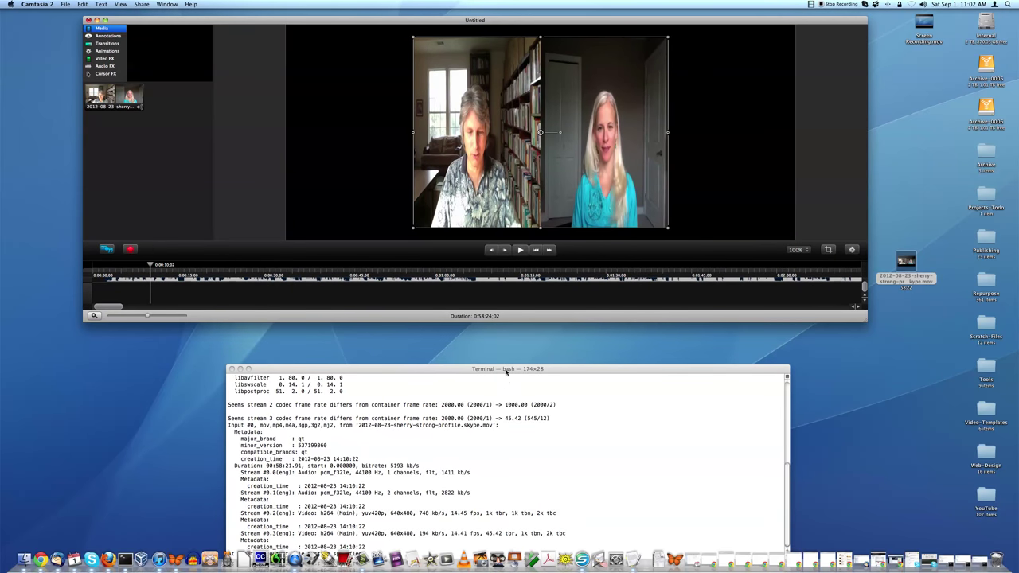
{"action": "left_click_drag", "start_coordinate": [505, 368], "coordinate": [509, 326]}
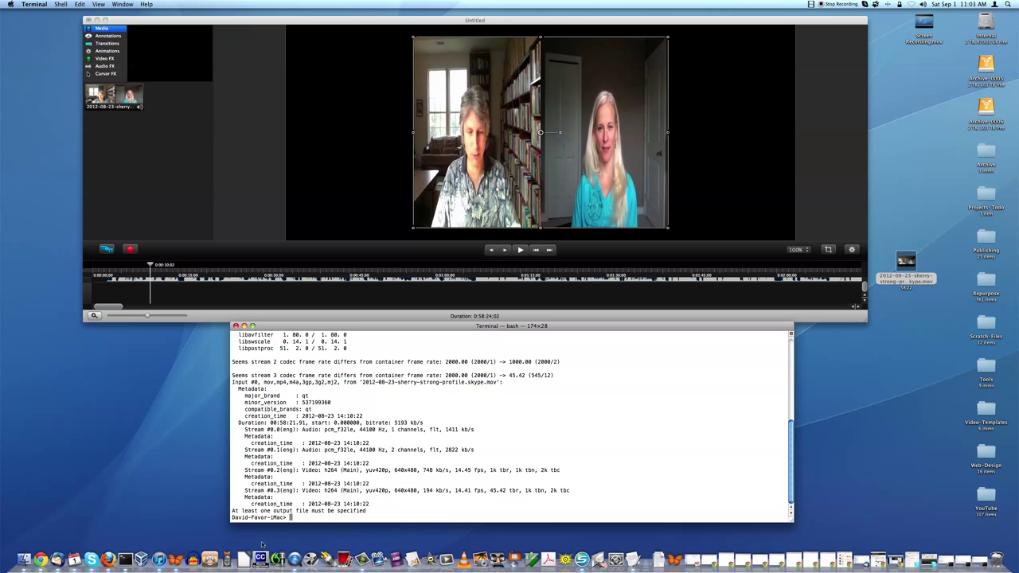
{"action": "triple_click", "coordinate": [313, 431]}
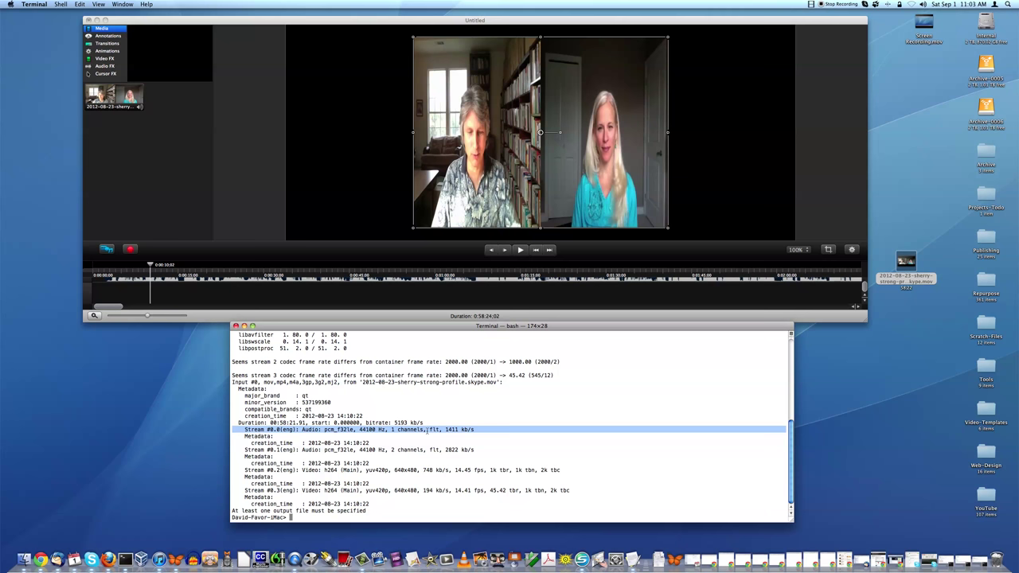
{"action": "triple_click", "coordinate": [405, 450]}
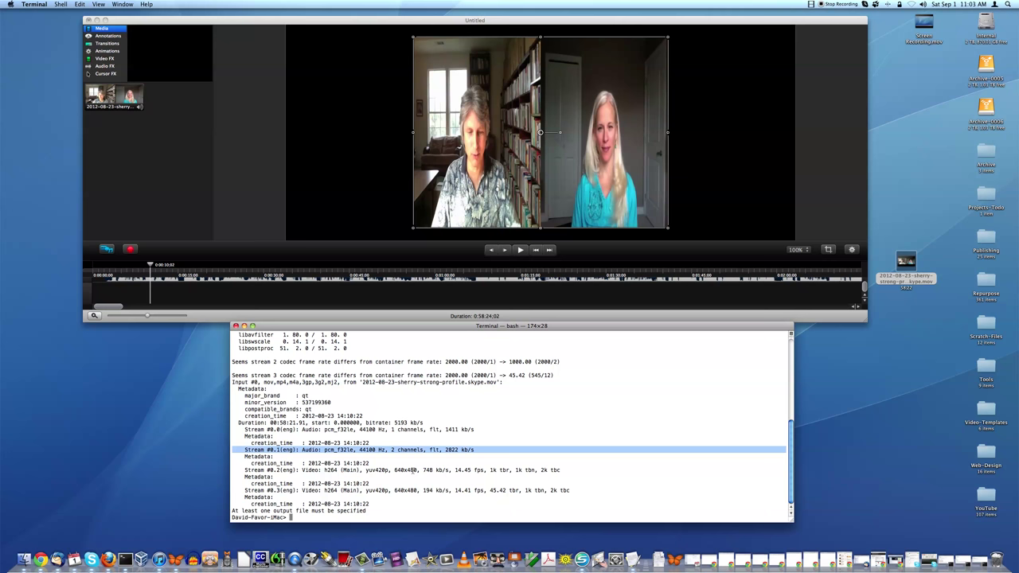
{"action": "triple_click", "coordinate": [413, 470]}
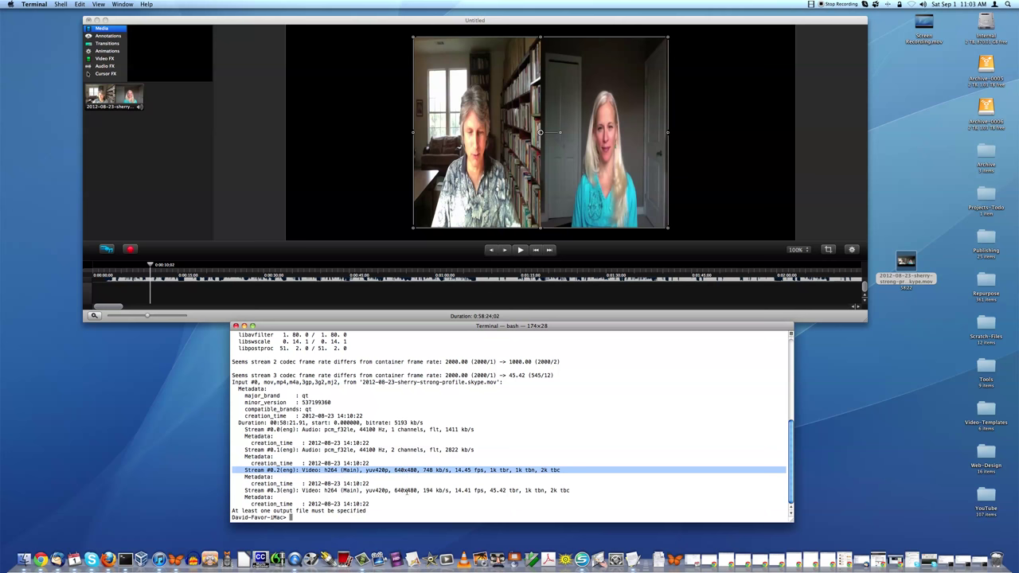
{"action": "triple_click", "coordinate": [406, 490]}
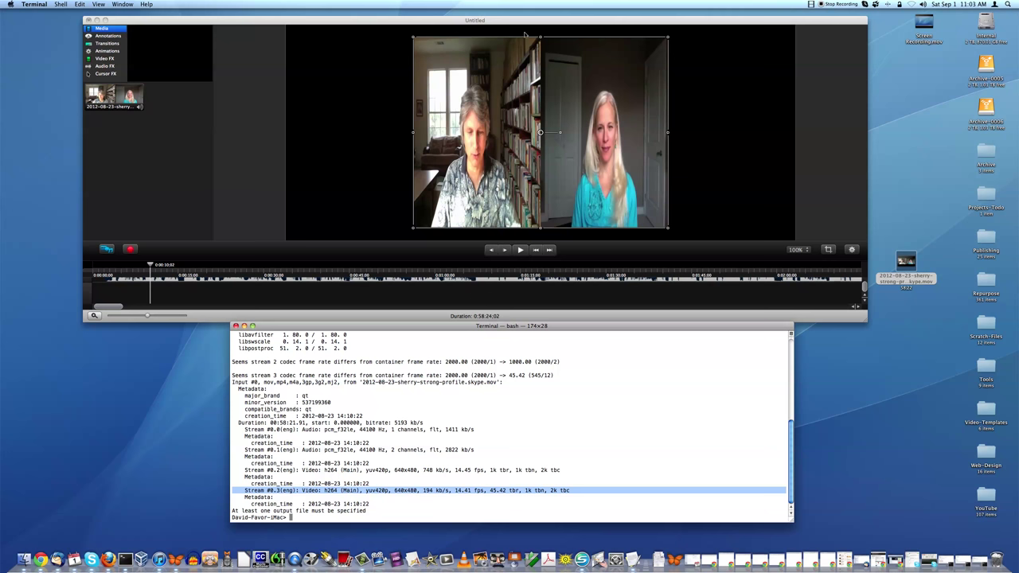
{"action": "right_click", "coordinate": [453, 64]}
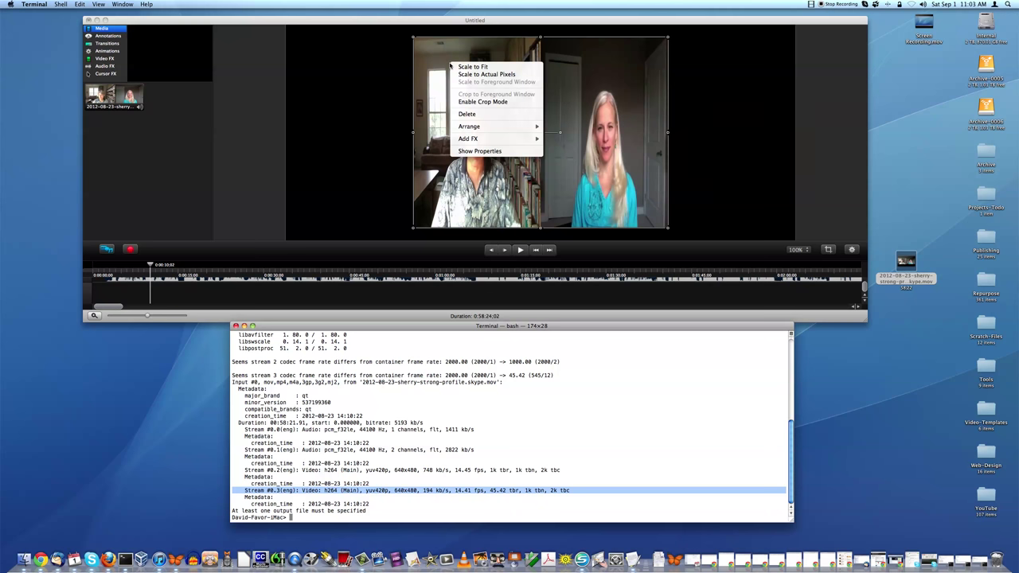
Step: Show the clip's scale, opacity and rotation properties in the properties panel
{"action": "left_click", "coordinate": [482, 151]}
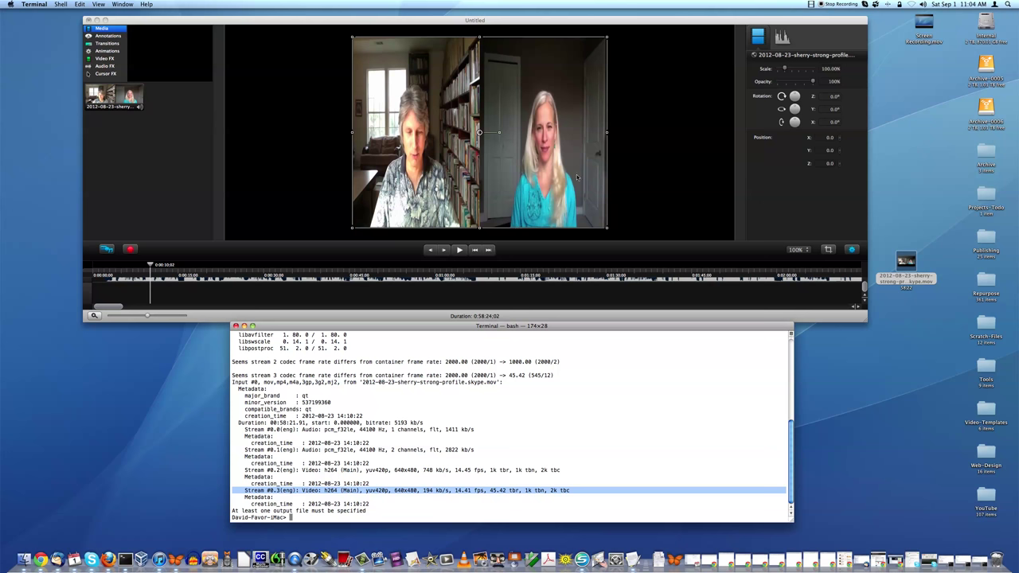
{"action": "right_click", "coordinate": [587, 206]}
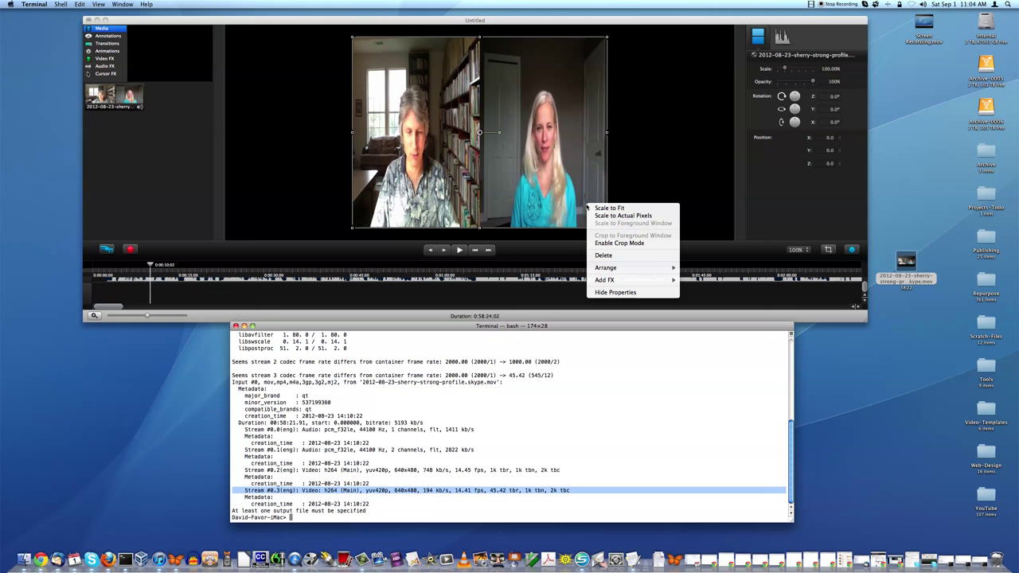
{"action": "left_click", "coordinate": [650, 189]}
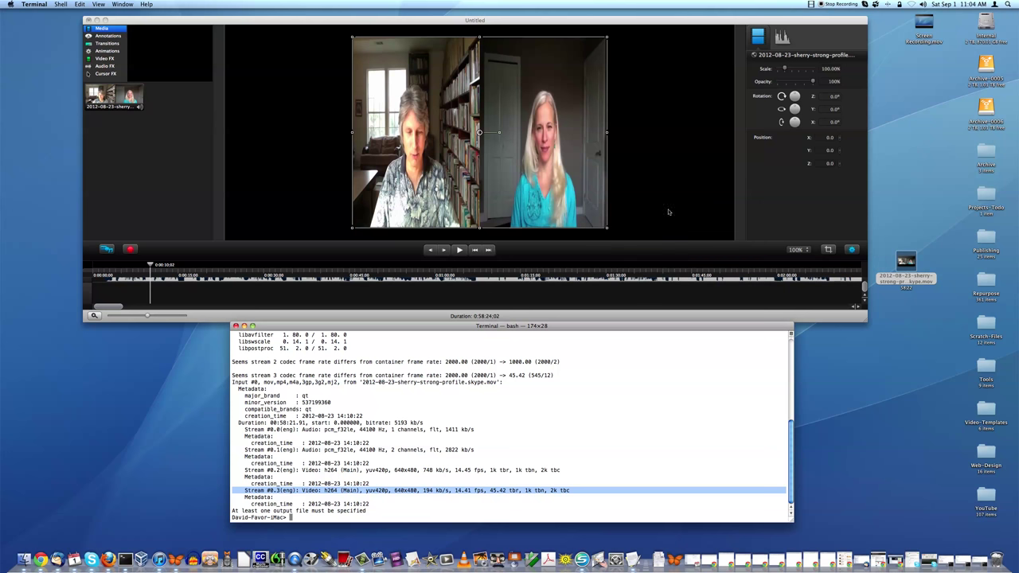
{"action": "left_click", "coordinate": [826, 249]}
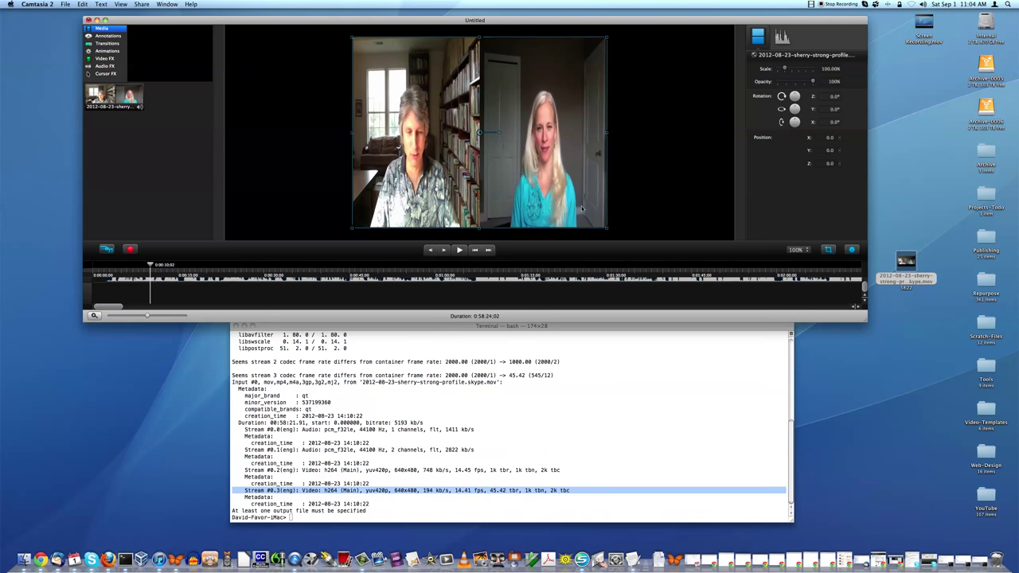
{"action": "left_click", "coordinate": [851, 249]}
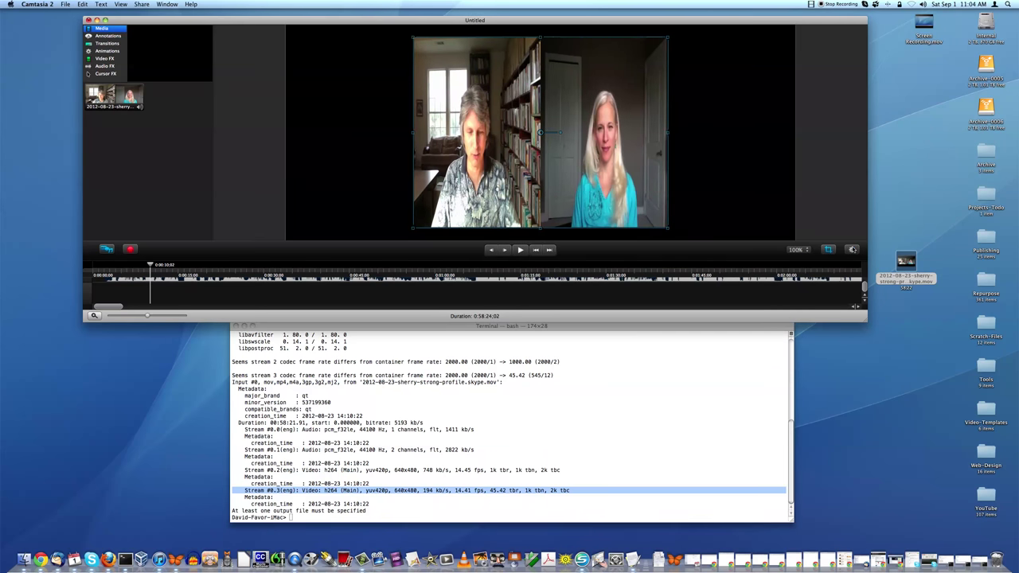
{"action": "left_click", "coordinate": [852, 249]}
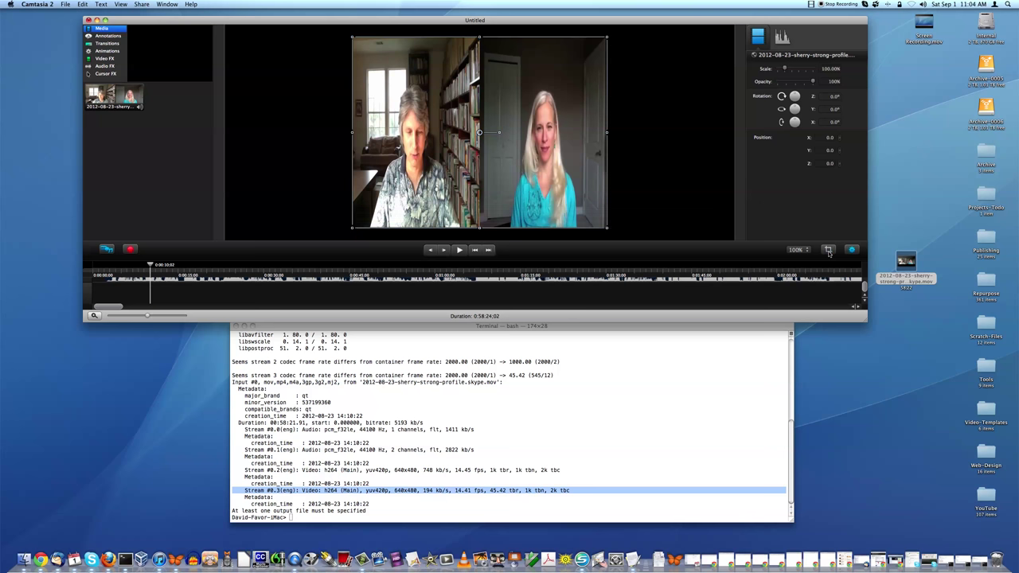
Step: Toggle cropping on and off, ending with crop mode off and the two-person video selected
{"action": "left_click", "coordinate": [827, 250]}
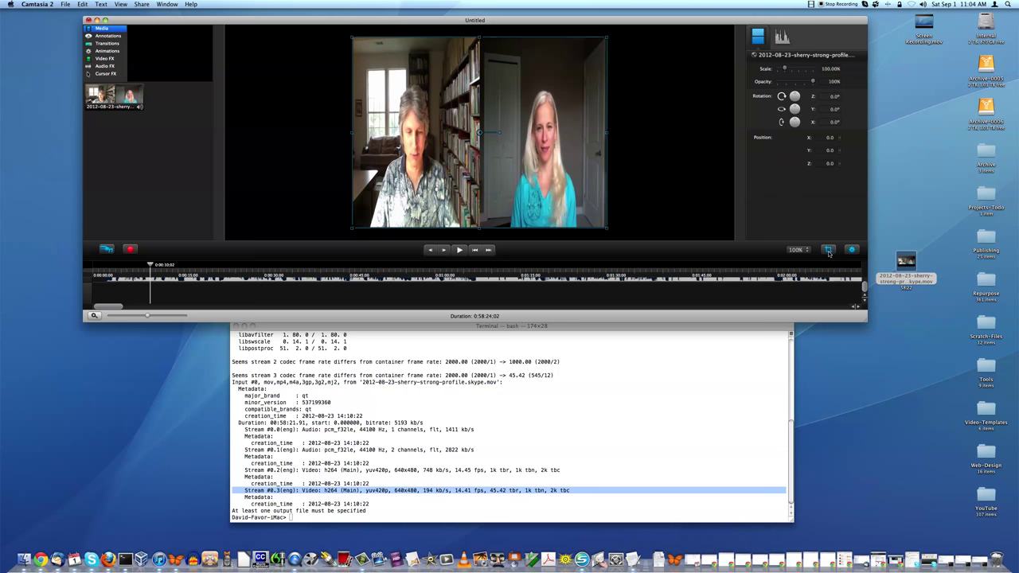
{"action": "left_click", "coordinate": [605, 230]}
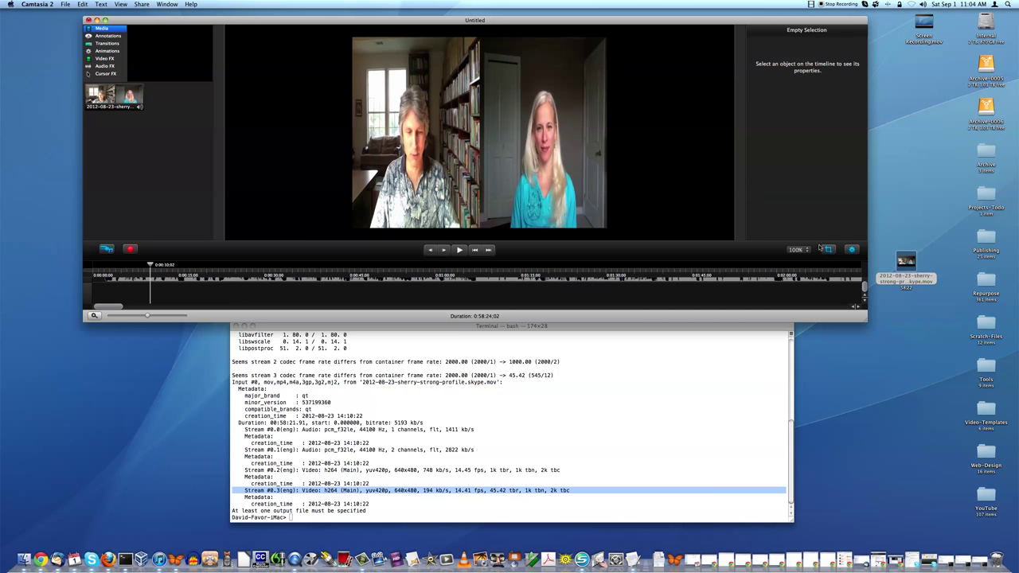
{"action": "left_click", "coordinate": [851, 249]}
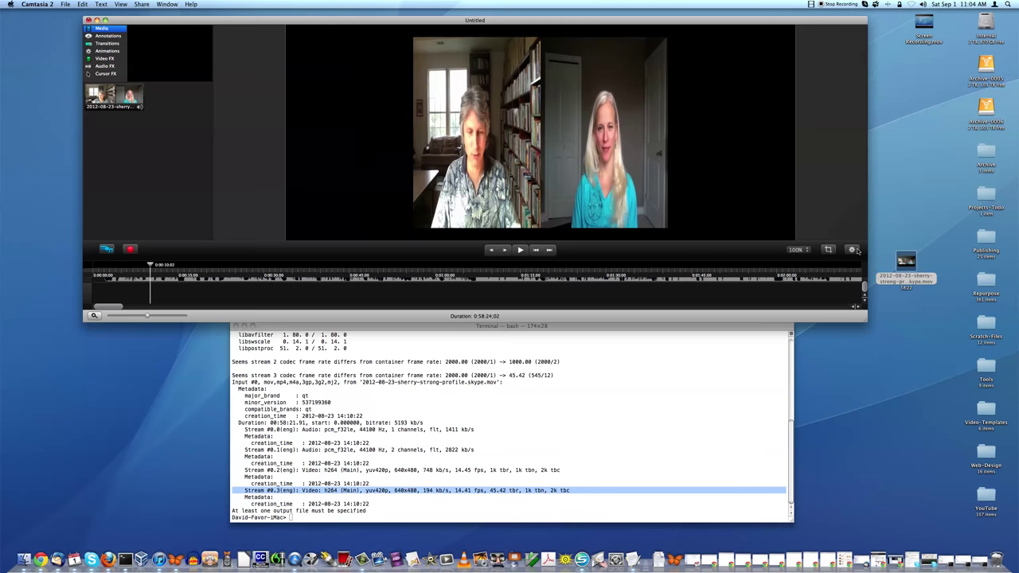
{"action": "left_click", "coordinate": [827, 250]}
{"action": "left_click", "coordinate": [850, 250]}
{"action": "left_click", "coordinate": [829, 250]}
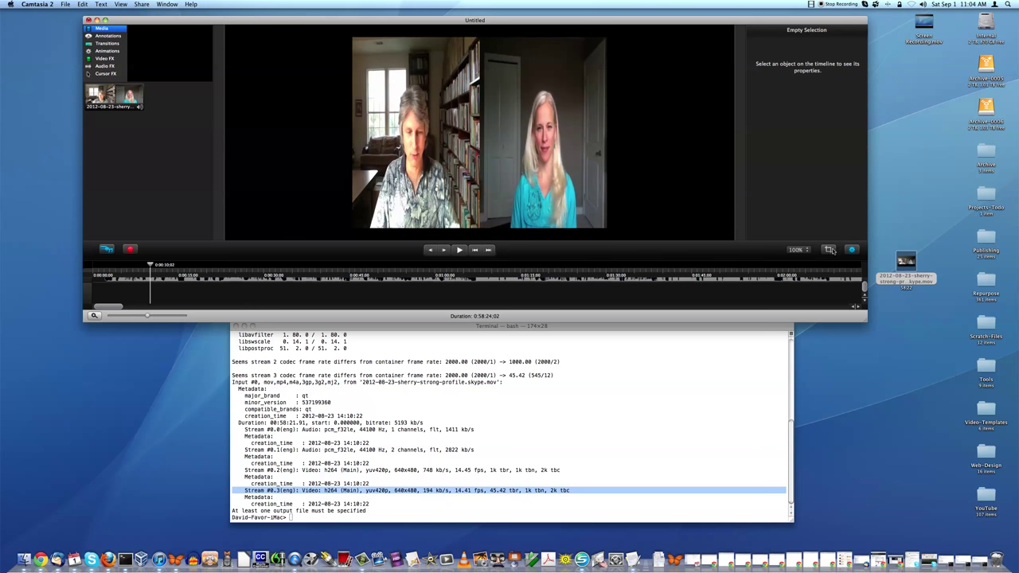
{"action": "left_click", "coordinate": [597, 184]}
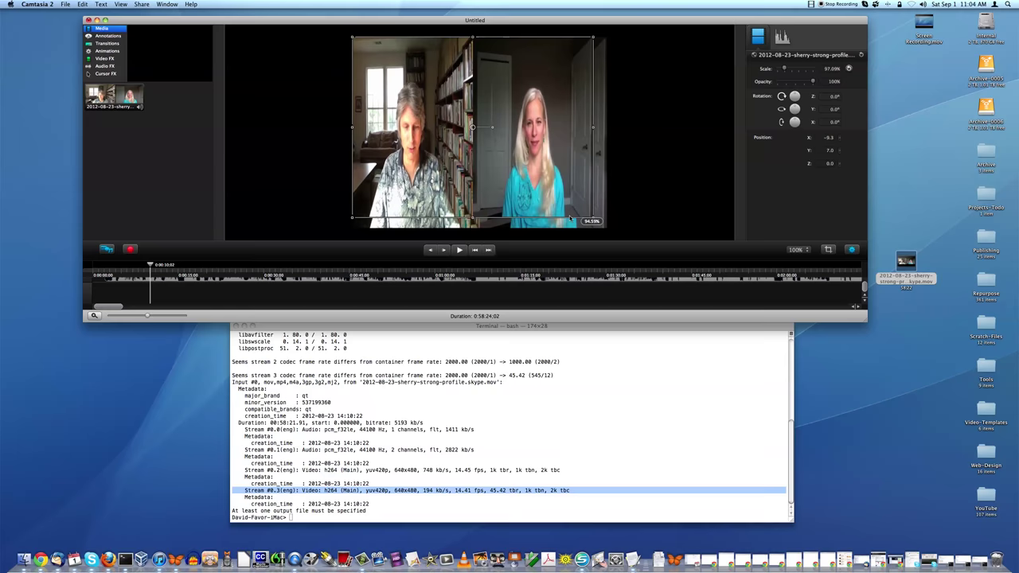
Step: Scale the top copy to about 83% and drag the two copies into a side-by-side layout
{"action": "mouse_move", "coordinate": [606, 230]}
{"action": "left_mouse_down"}
{"action": "mouse_move", "coordinate": [491, 186]}
{"action": "mouse_move", "coordinate": [561, 194]}
{"action": "left_mouse_up"}
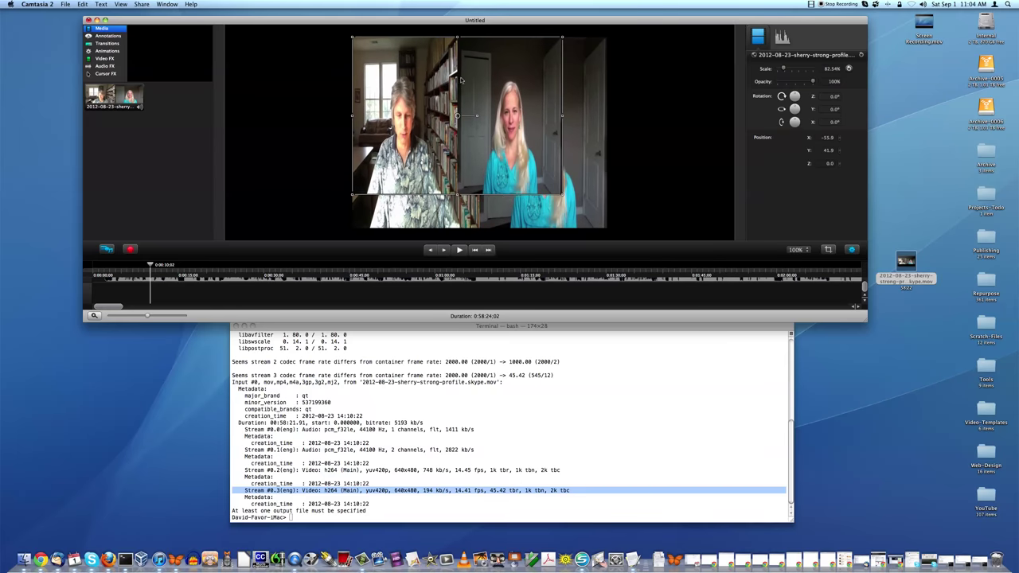
{"action": "mouse_move", "coordinate": [461, 80]}
{"action": "left_mouse_down"}
{"action": "mouse_move", "coordinate": [397, 89]}
{"action": "mouse_move", "coordinate": [658, 110]}
{"action": "left_mouse_up"}
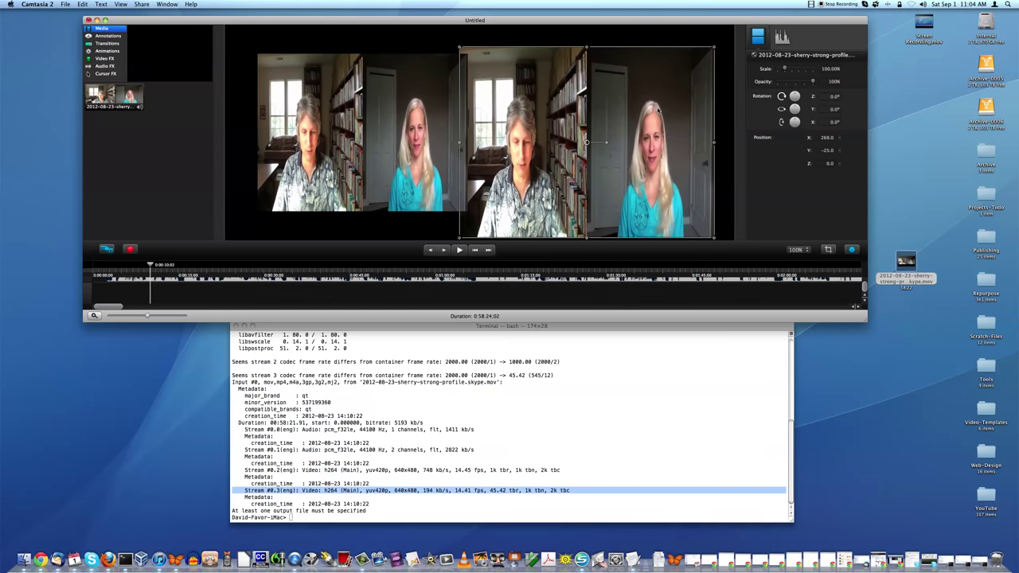
{"action": "left_click_drag", "start_coordinate": [439, 120], "coordinate": [396, 118]}
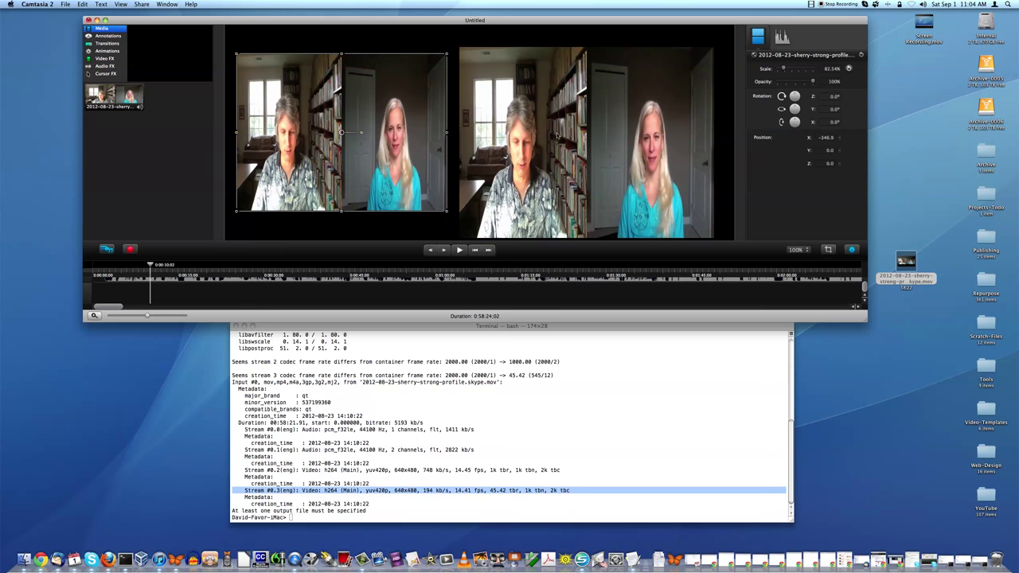
{"action": "left_click_drag", "start_coordinate": [555, 136], "coordinate": [558, 132]}
{"action": "left_click", "coordinate": [423, 156]}
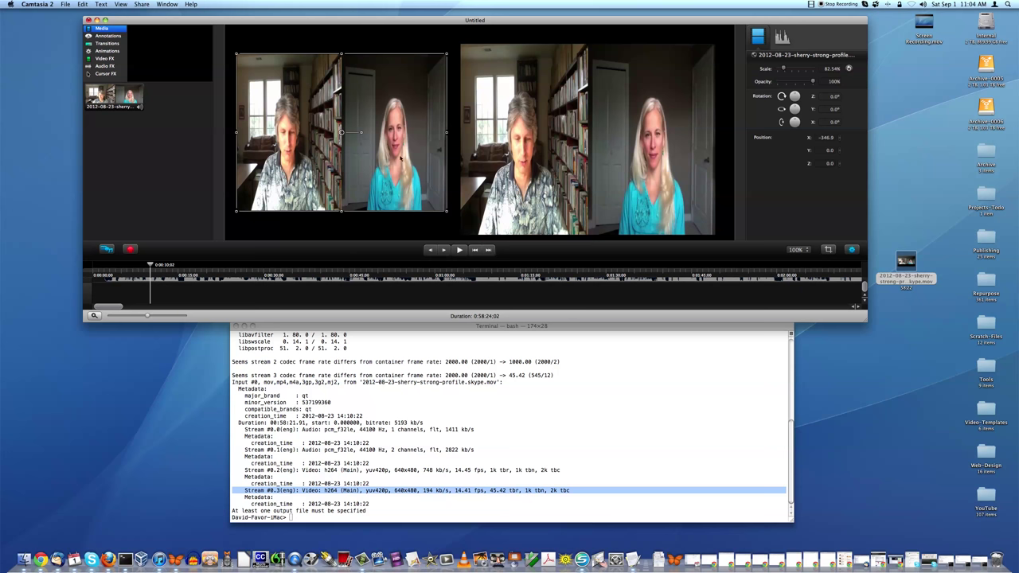
{"action": "left_click_drag", "start_coordinate": [515, 151], "coordinate": [511, 149]}
{"action": "left_click", "coordinate": [406, 155]}
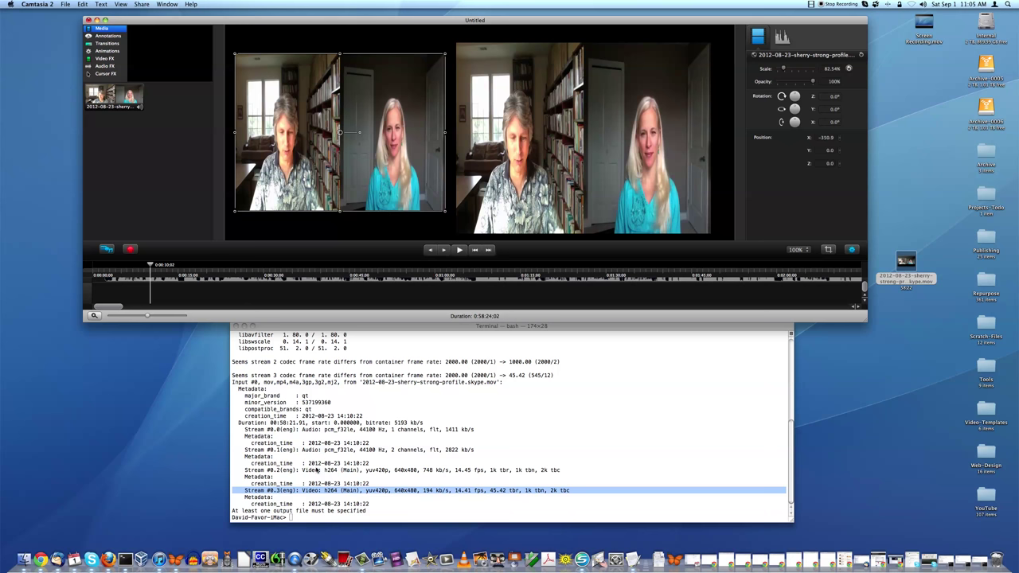
{"action": "triple_click", "coordinate": [316, 469]}
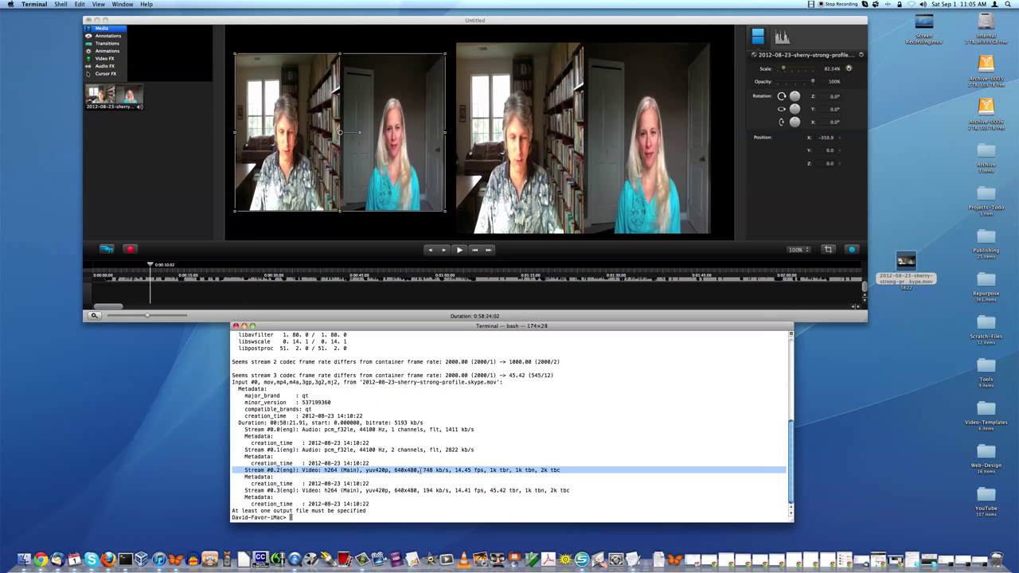
{"action": "triple_click", "coordinate": [411, 491]}
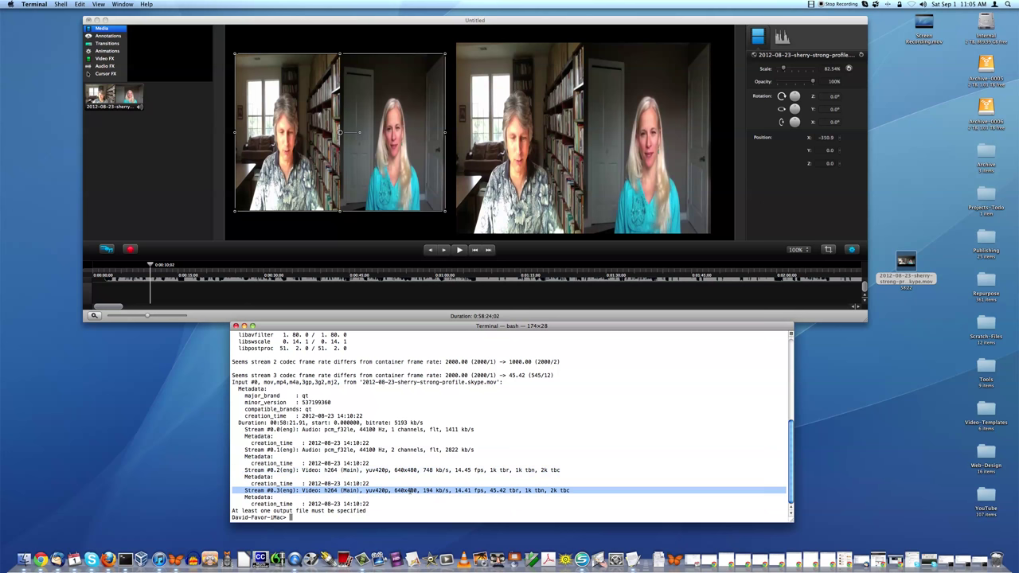
{"action": "triple_click", "coordinate": [405, 469]}
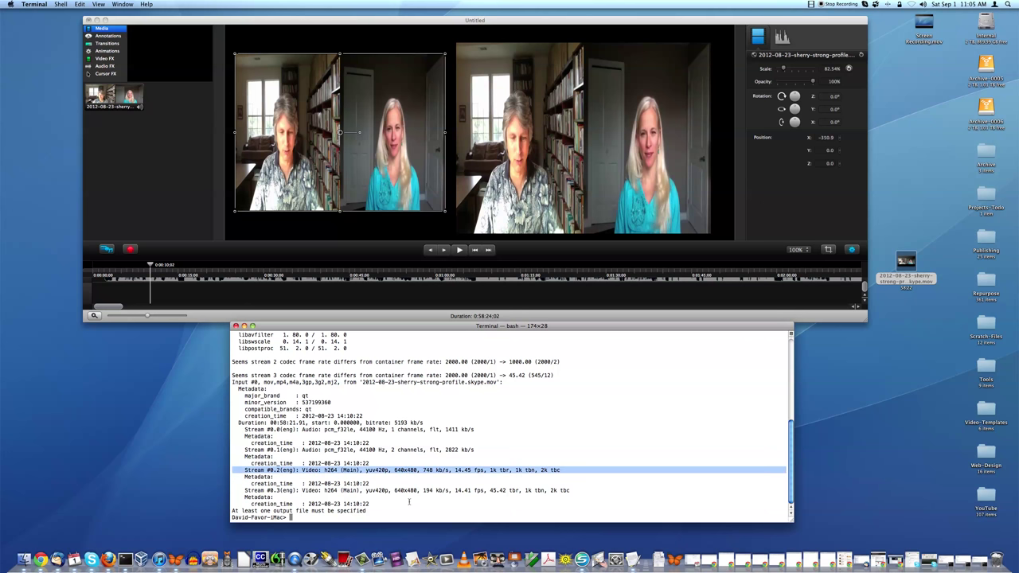
{"action": "triple_click", "coordinate": [408, 490]}
{"action": "triple_click", "coordinate": [407, 470]}
{"action": "double_click", "coordinate": [406, 490]}
{"action": "triple_click", "coordinate": [408, 491]}
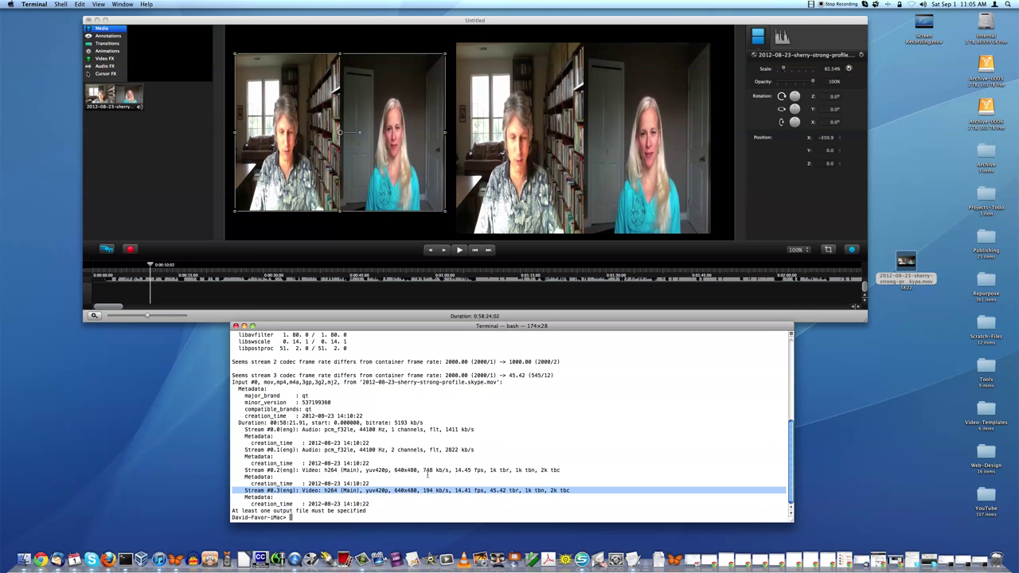
{"action": "double_click", "coordinate": [425, 470]}
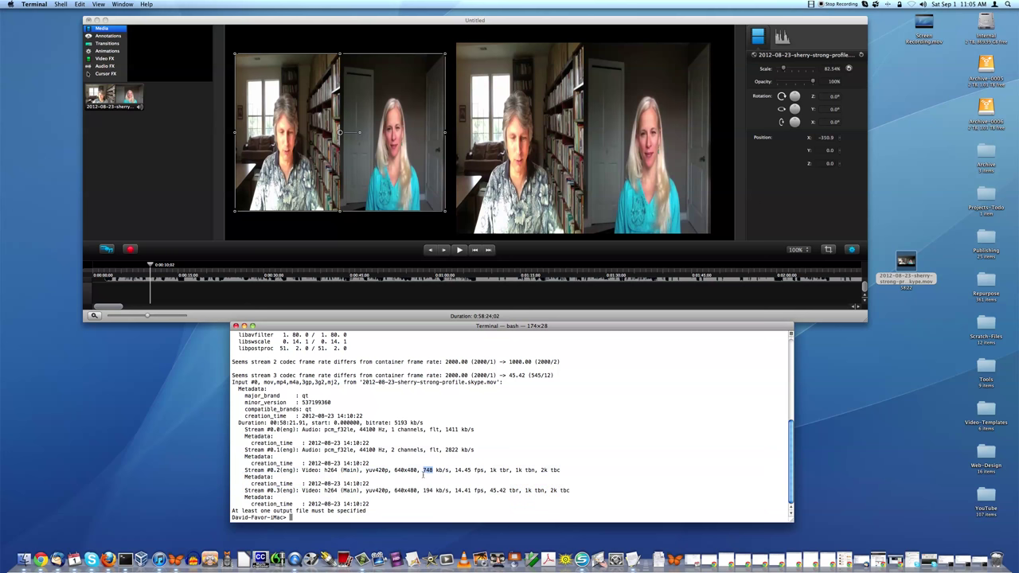
{"action": "triple_click", "coordinate": [421, 470]}
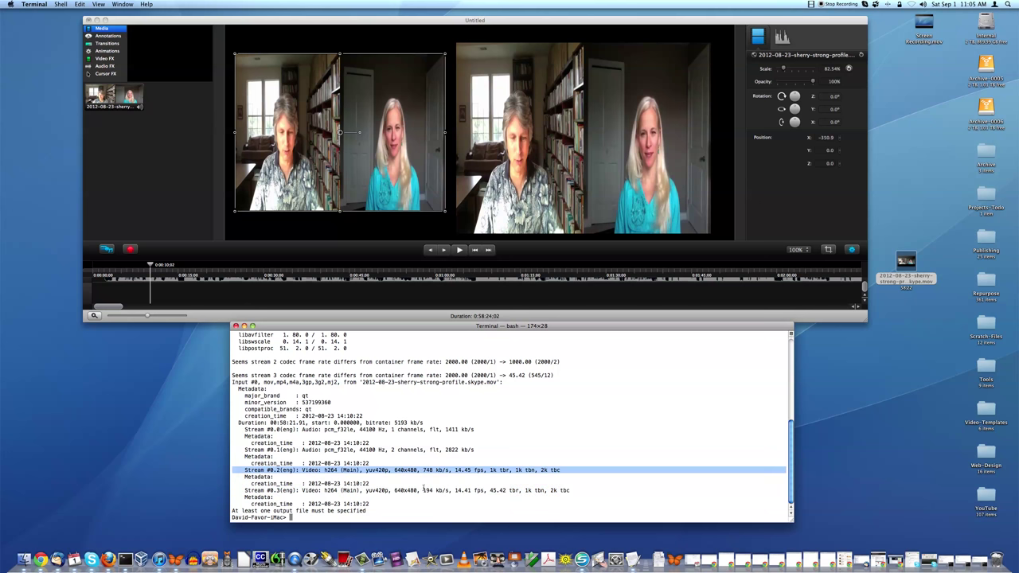
{"action": "triple_click", "coordinate": [423, 488]}
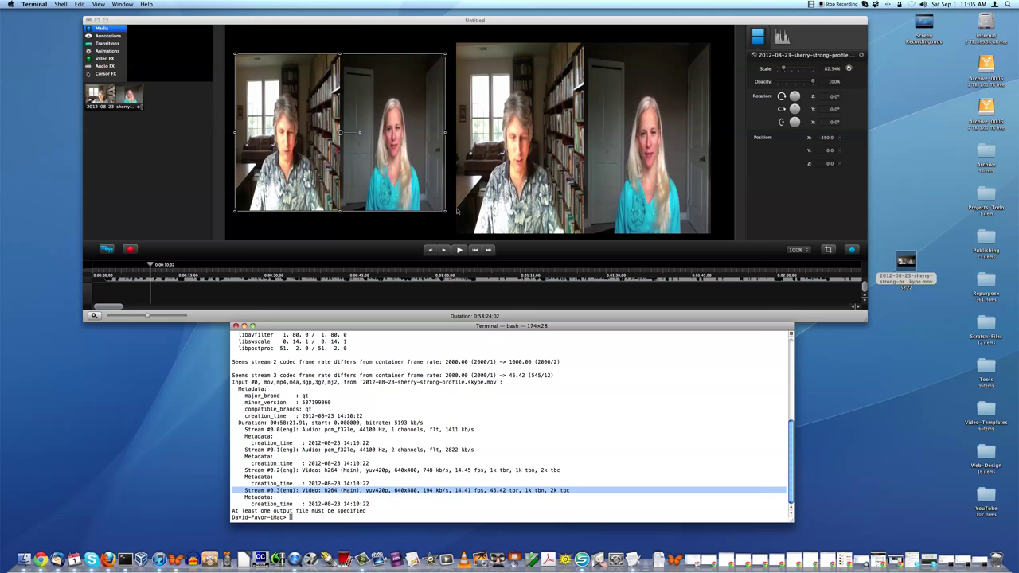
Step: Shrink the left video copy to about 45% scale and raise it toward the top of the canvas
{"action": "left_click", "coordinate": [399, 135]}
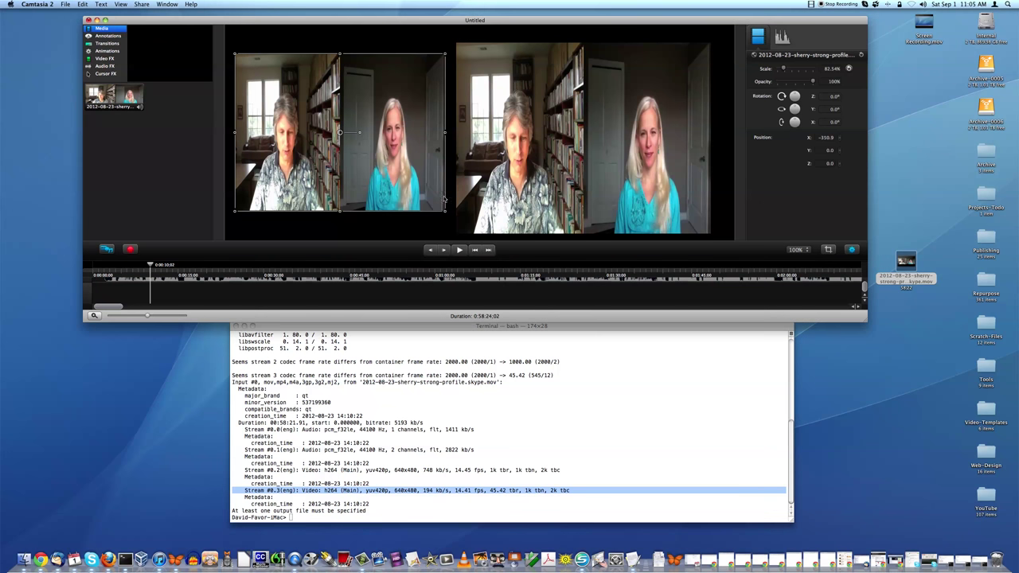
{"action": "left_click_drag", "start_coordinate": [445, 211], "coordinate": [407, 185]}
{"action": "left_click_drag", "start_coordinate": [335, 105], "coordinate": [362, 123]}
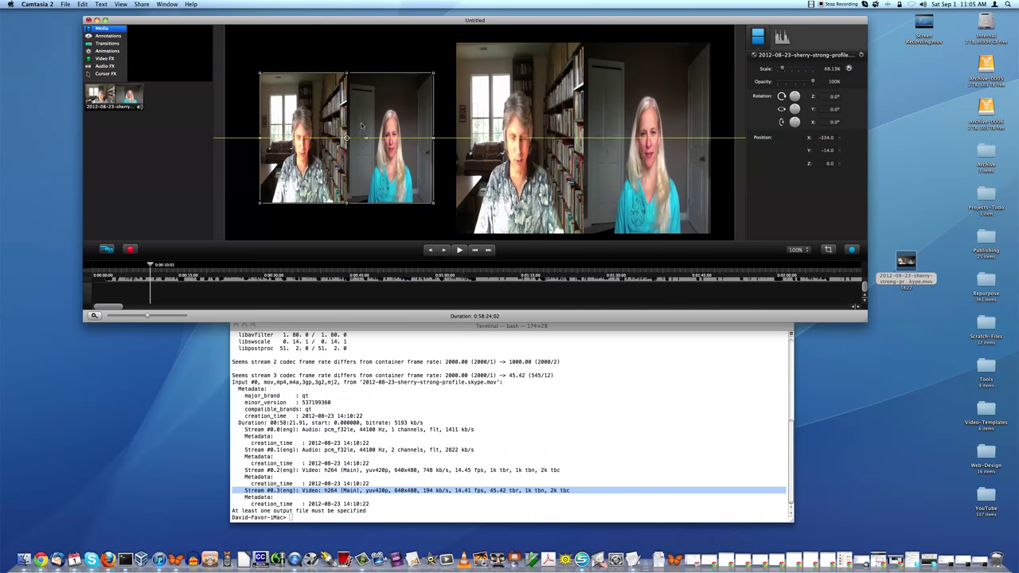
{"action": "left_click", "coordinate": [592, 149]}
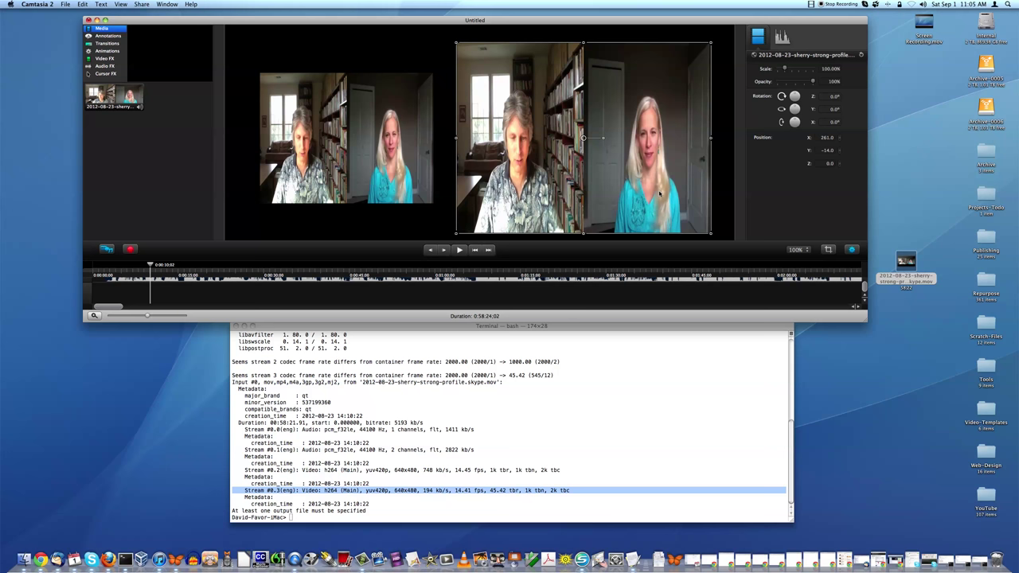
{"action": "left_click", "coordinate": [307, 143]}
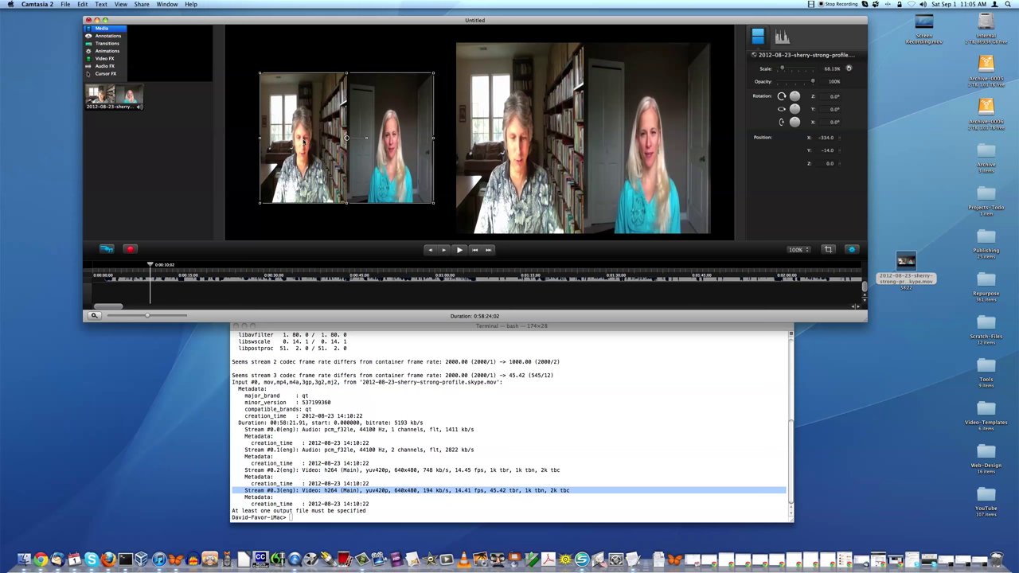
{"action": "left_click", "coordinate": [529, 151]}
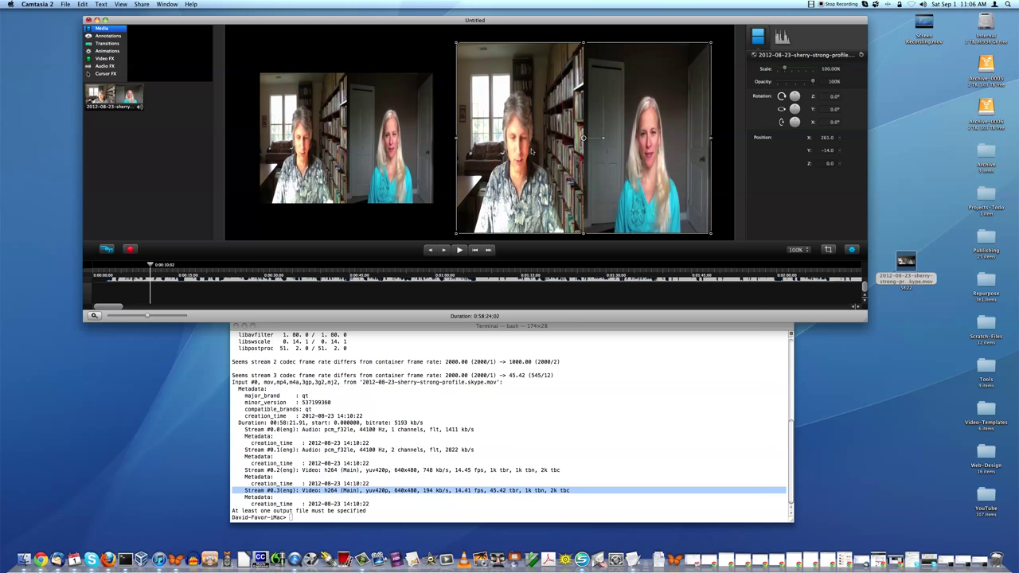
{"action": "left_click", "coordinate": [436, 204]}
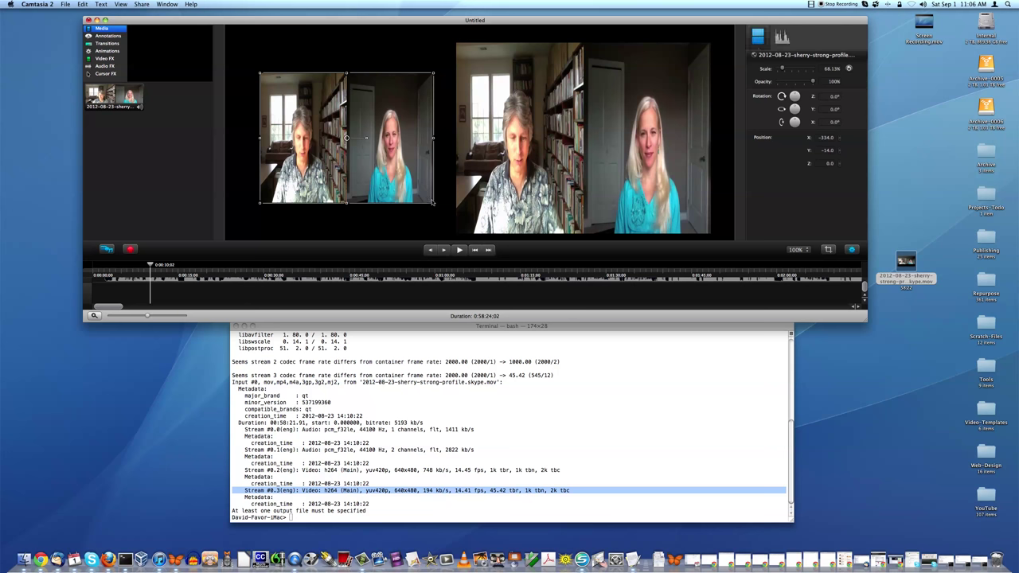
{"action": "left_click_drag", "start_coordinate": [433, 203], "coordinate": [375, 133]}
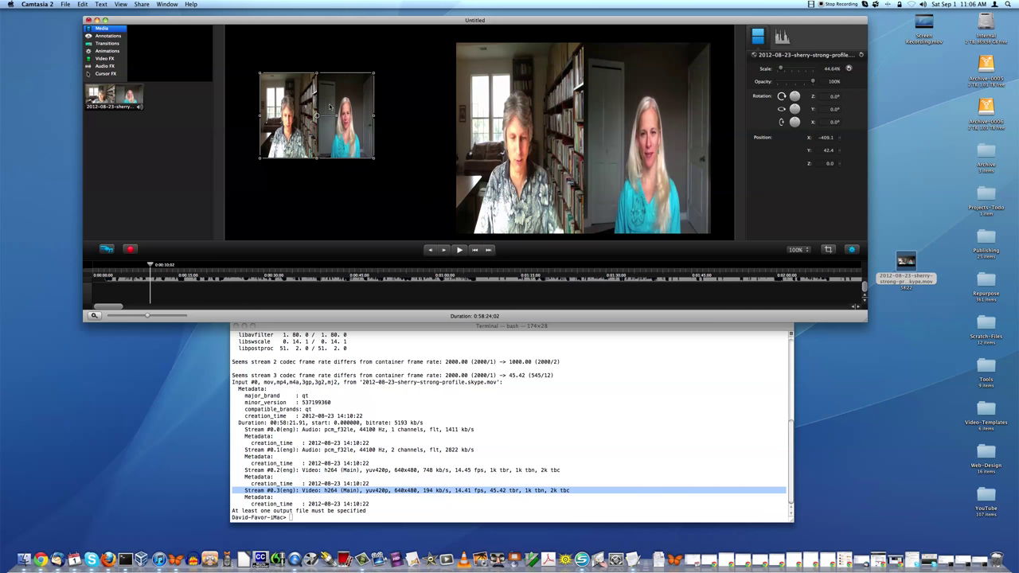
{"action": "left_click_drag", "start_coordinate": [330, 107], "coordinate": [332, 81]}
Step: Shrink the right copy to about 57% scale beside the left one, then deselect both
{"action": "left_click", "coordinate": [483, 89]}
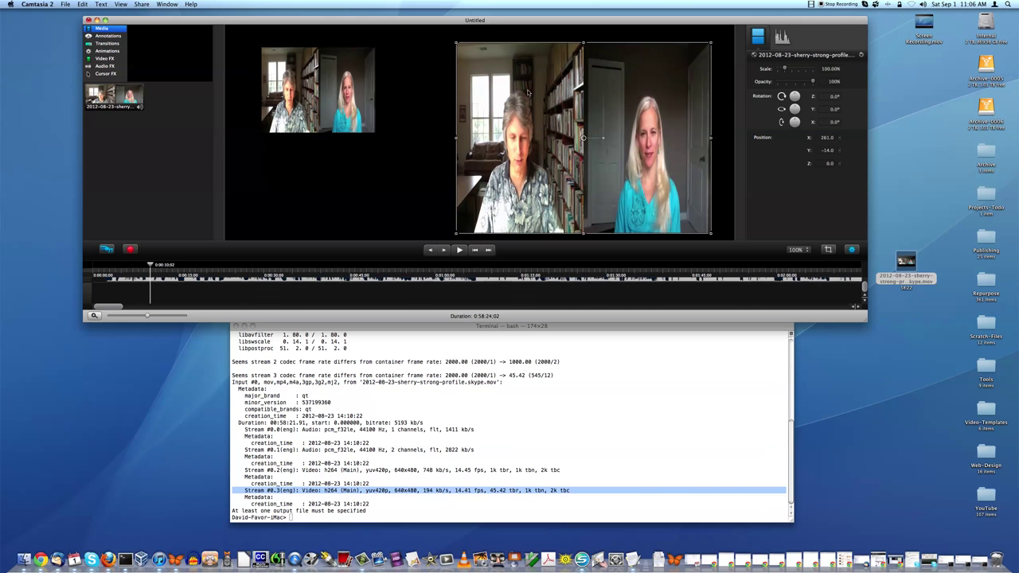
{"action": "left_click_drag", "start_coordinate": [711, 236], "coordinate": [607, 128]}
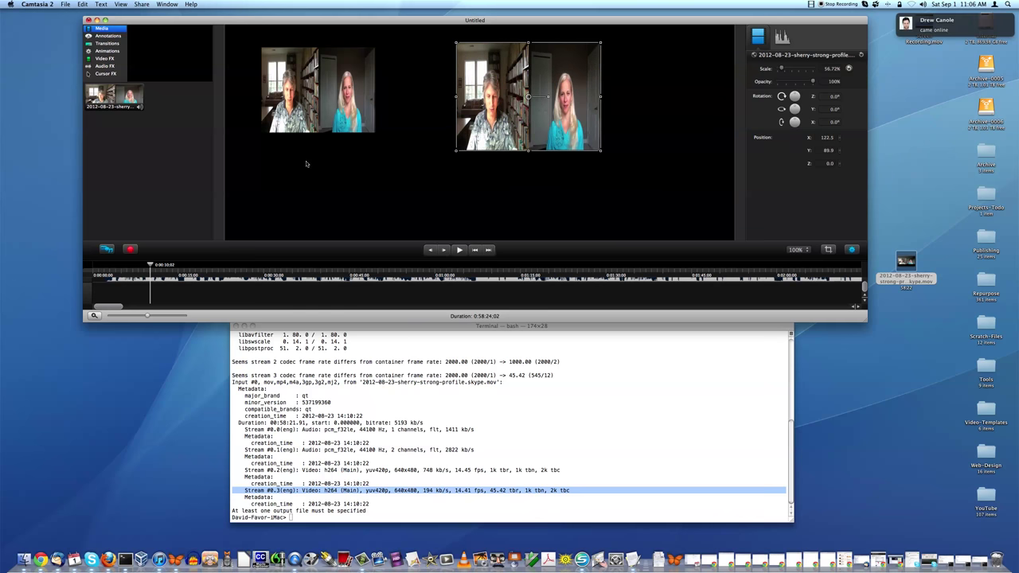
{"action": "left_click", "coordinate": [270, 170]}
{"action": "left_click_drag", "start_coordinate": [262, 161], "coordinate": [426, 229]}
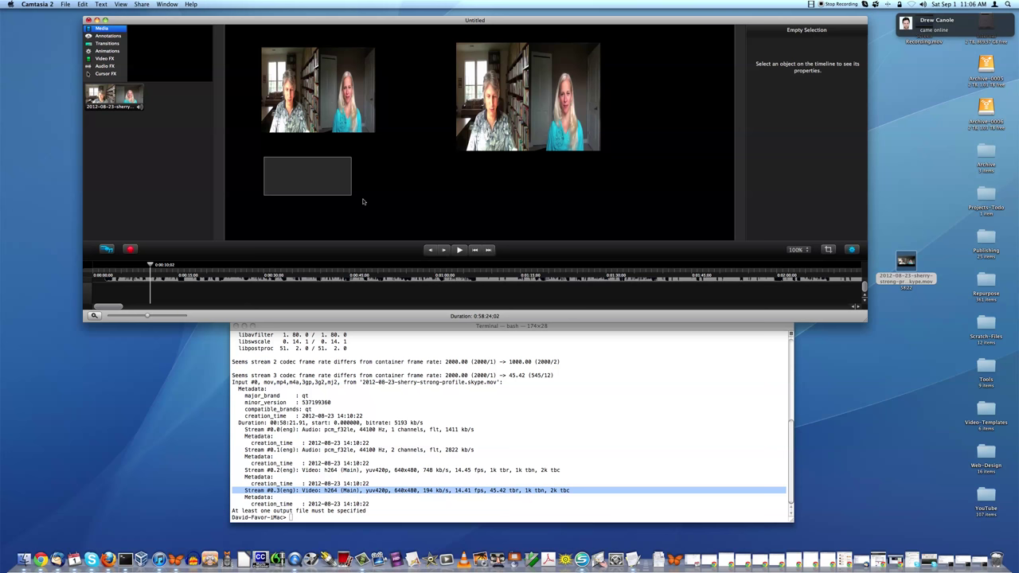